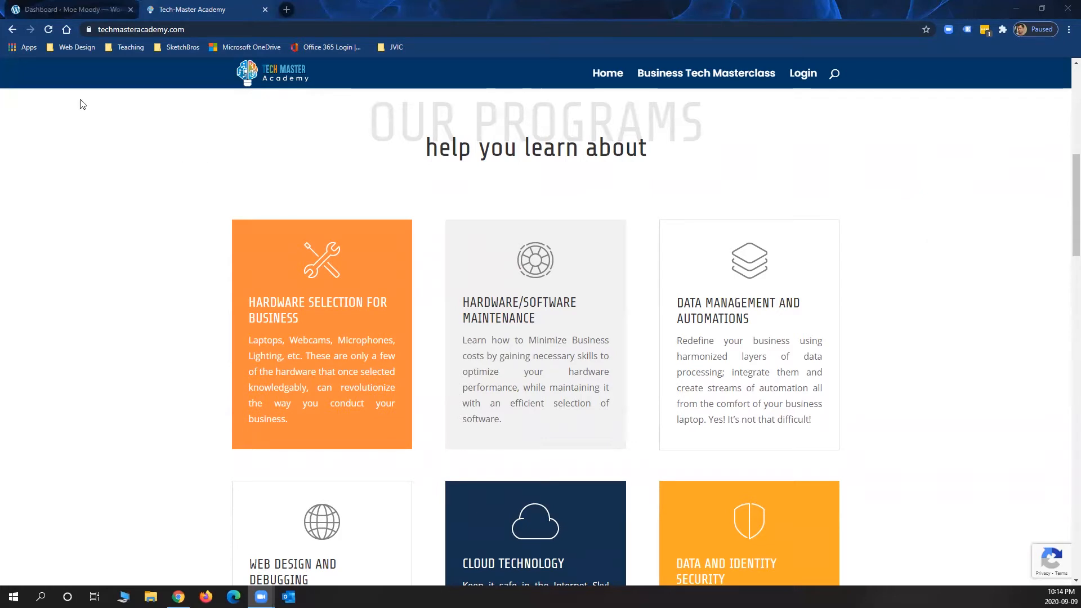
# - Switch to the WordPress dashboard and look over the Posts, Pages, Projects and Appearance sections
pyautogui.click(64, 11)
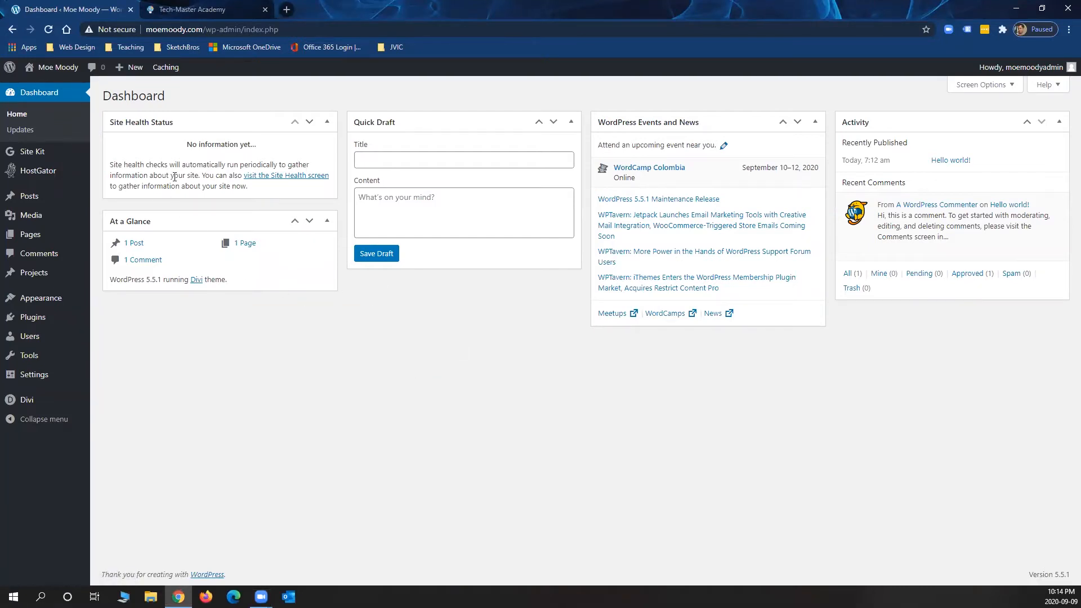
pyautogui.moveTo(50, 155)
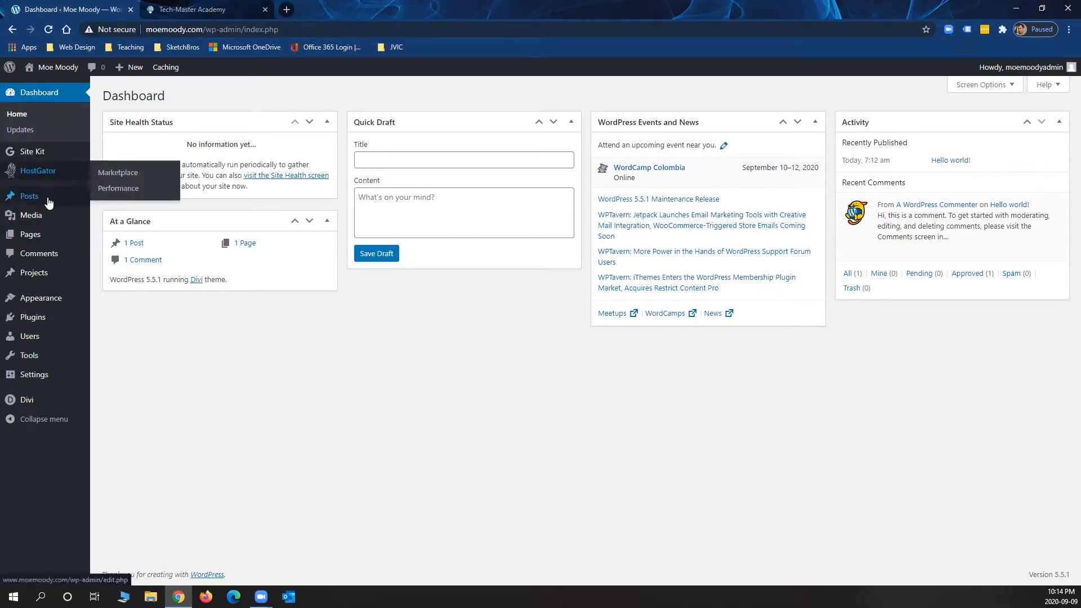
pyautogui.moveTo(47, 206)
pyautogui.moveTo(34, 241)
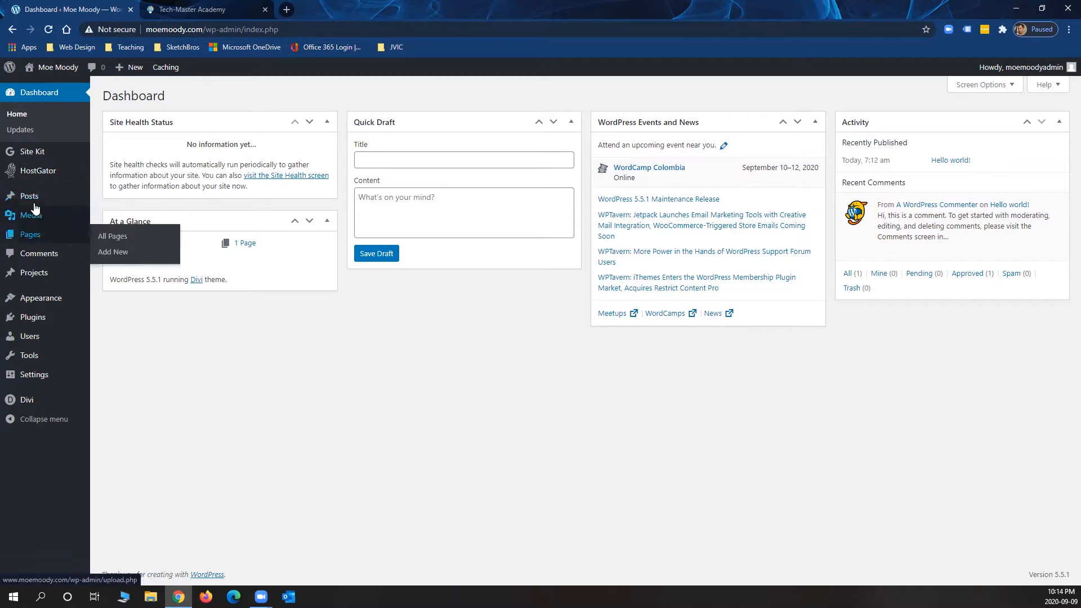
pyautogui.moveTo(34, 276)
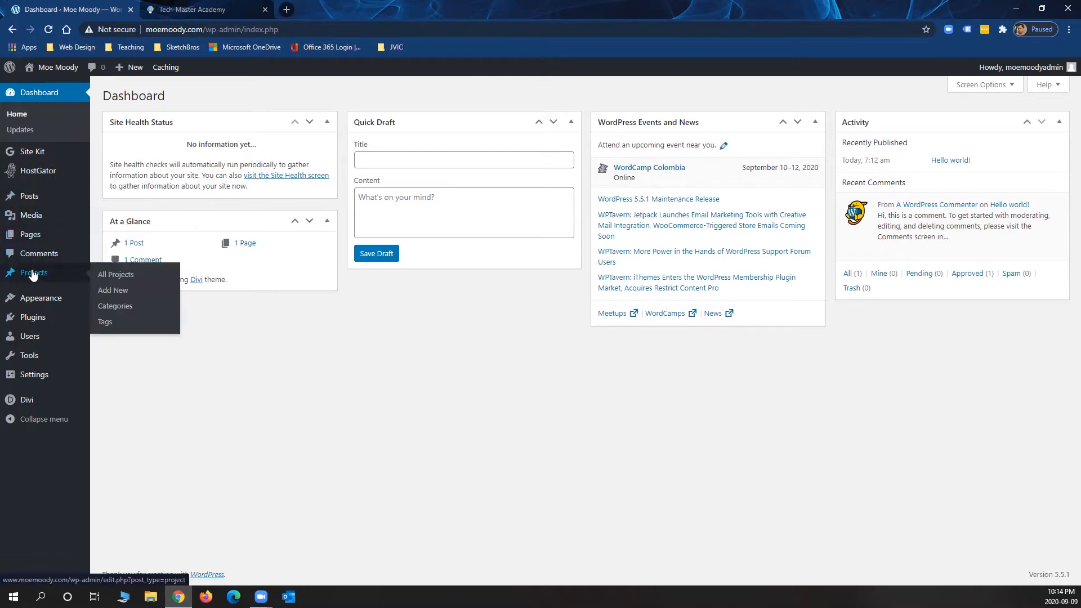
pyautogui.moveTo(39, 304)
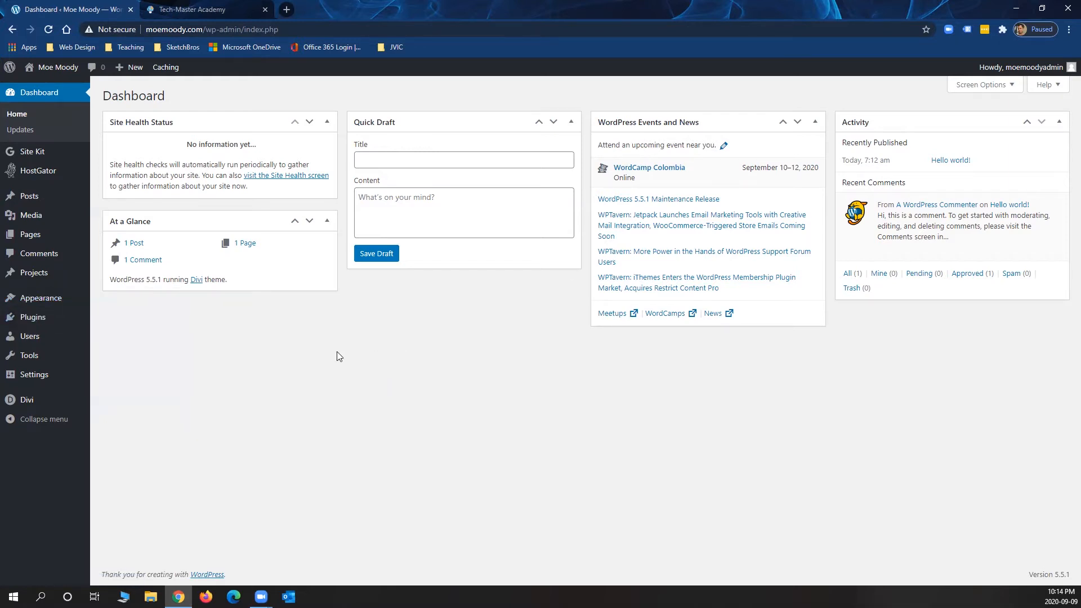
# - Open the form for uploading a .zip theme from the site's theme management page
pyautogui.click(114, 300)
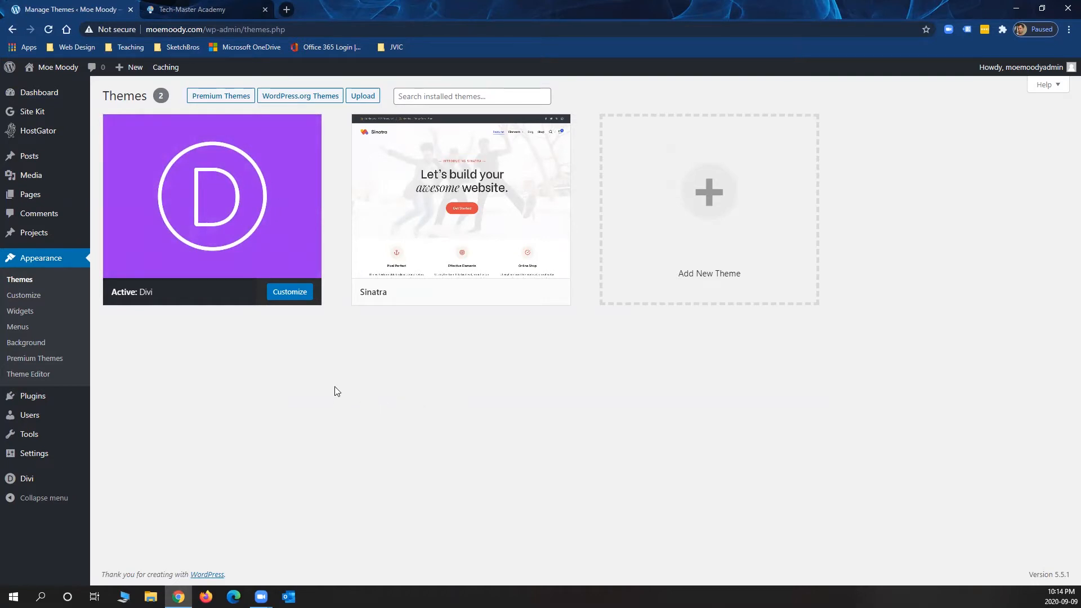
pyautogui.click(364, 97)
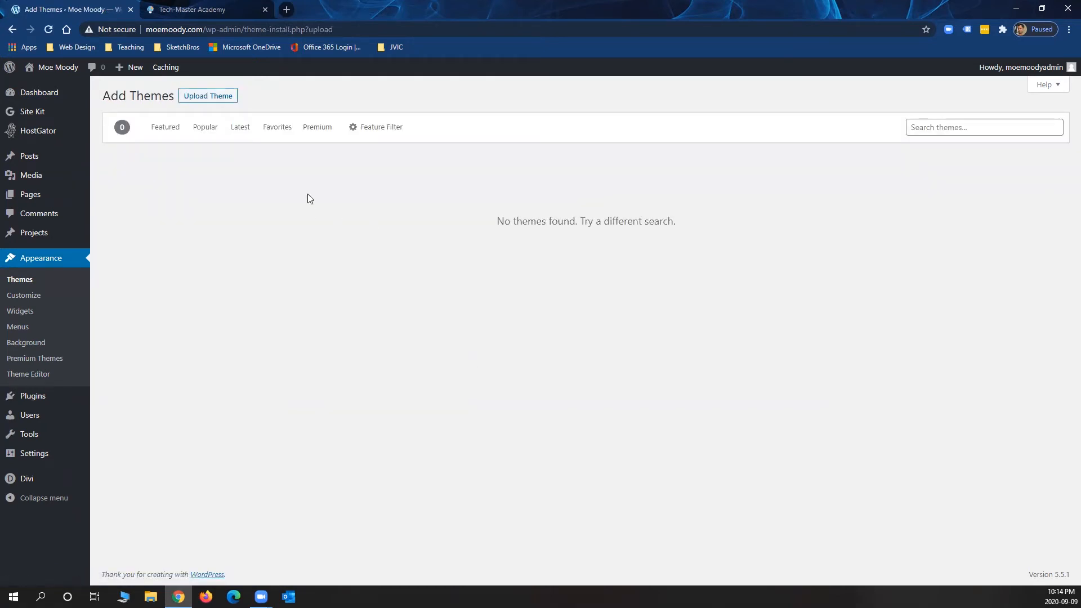
pyautogui.click(219, 101)
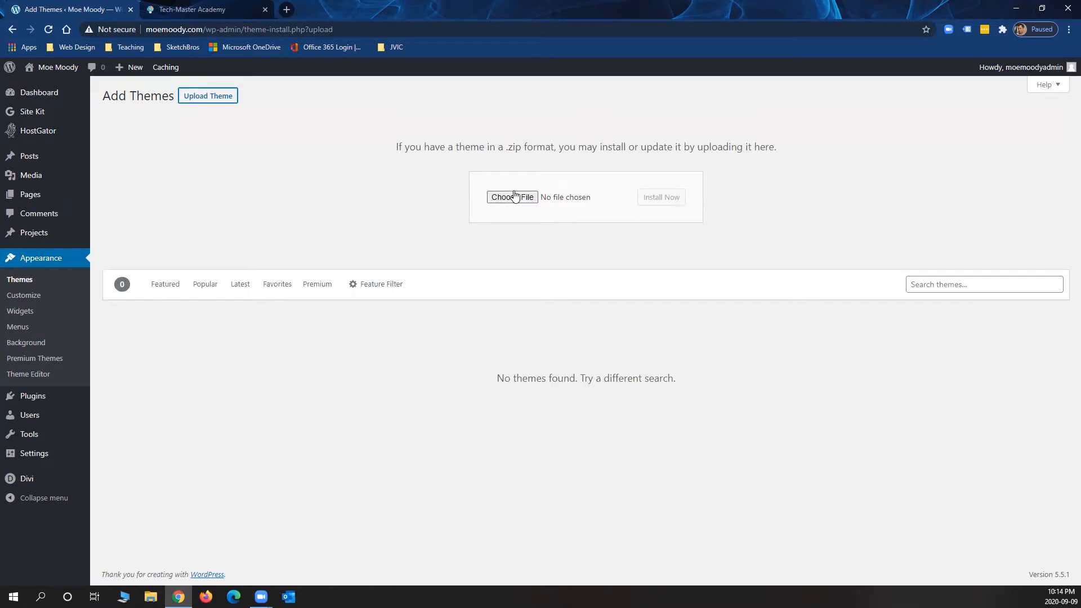
# - Return to the installed themes and look over the Divi and Sinatra themes
pyautogui.click(18, 280)
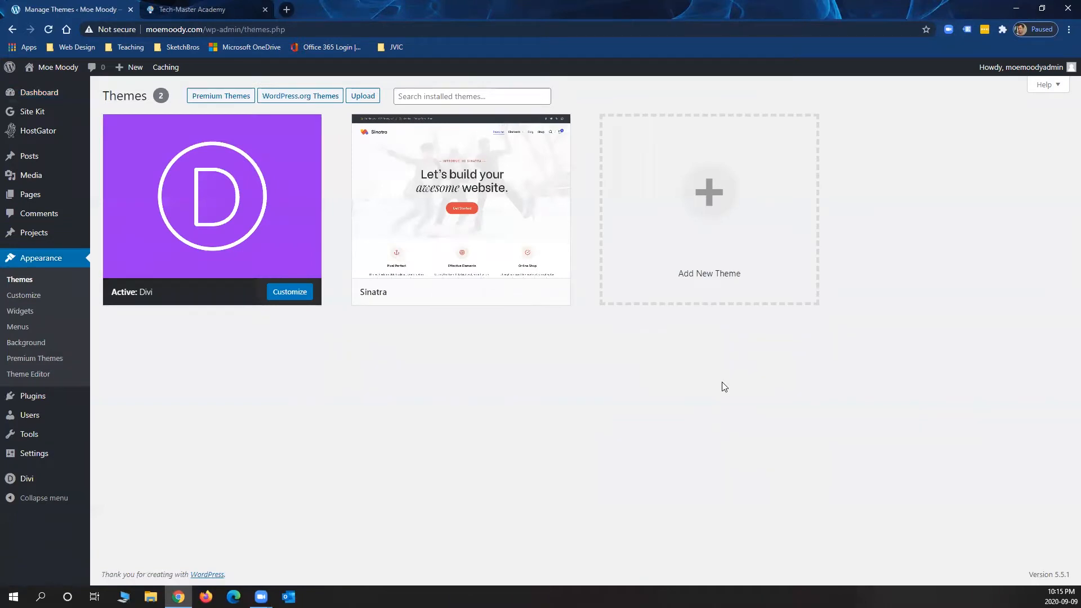
pyautogui.moveTo(507, 176)
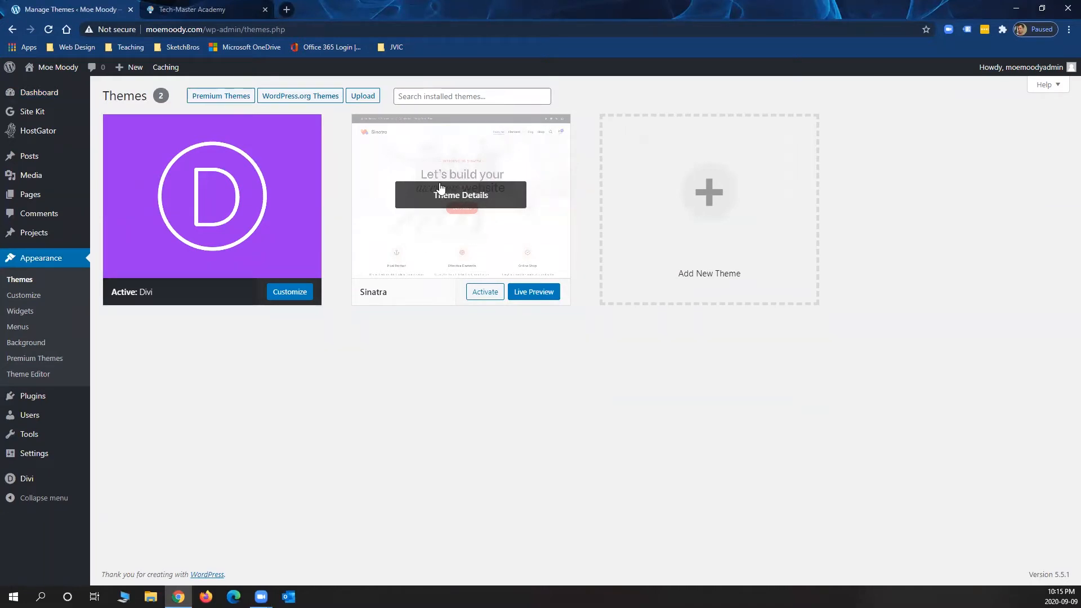
pyautogui.moveTo(204, 194)
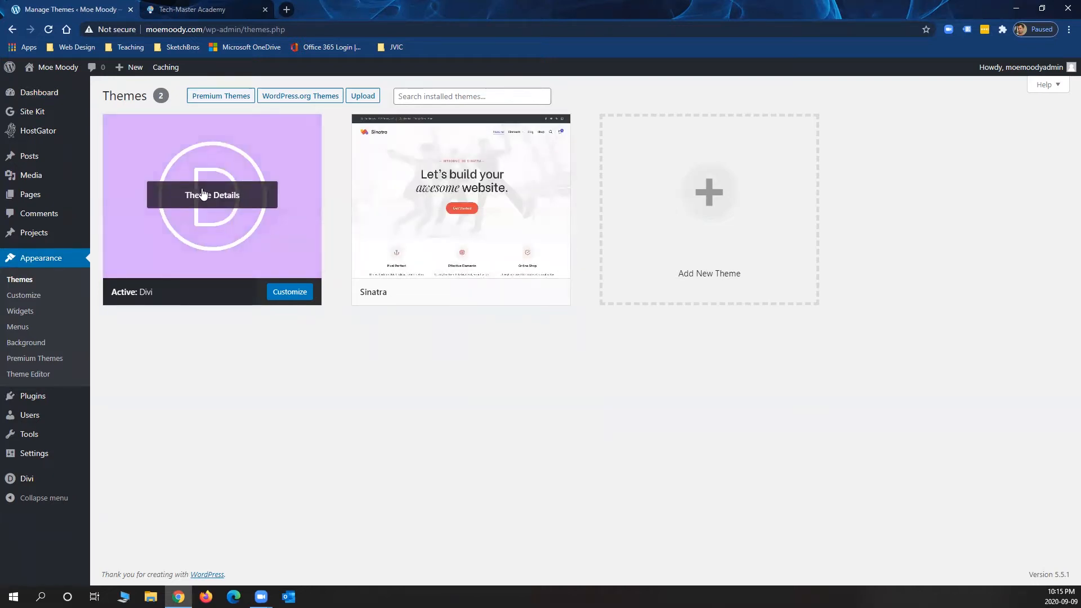
pyautogui.moveTo(437, 194)
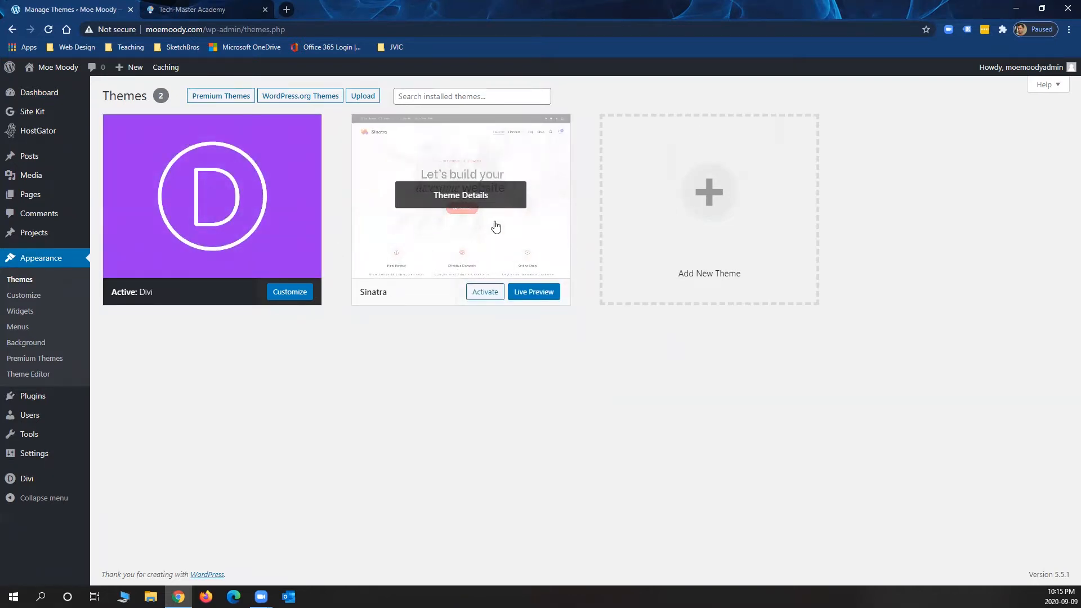
pyautogui.moveTo(180, 218)
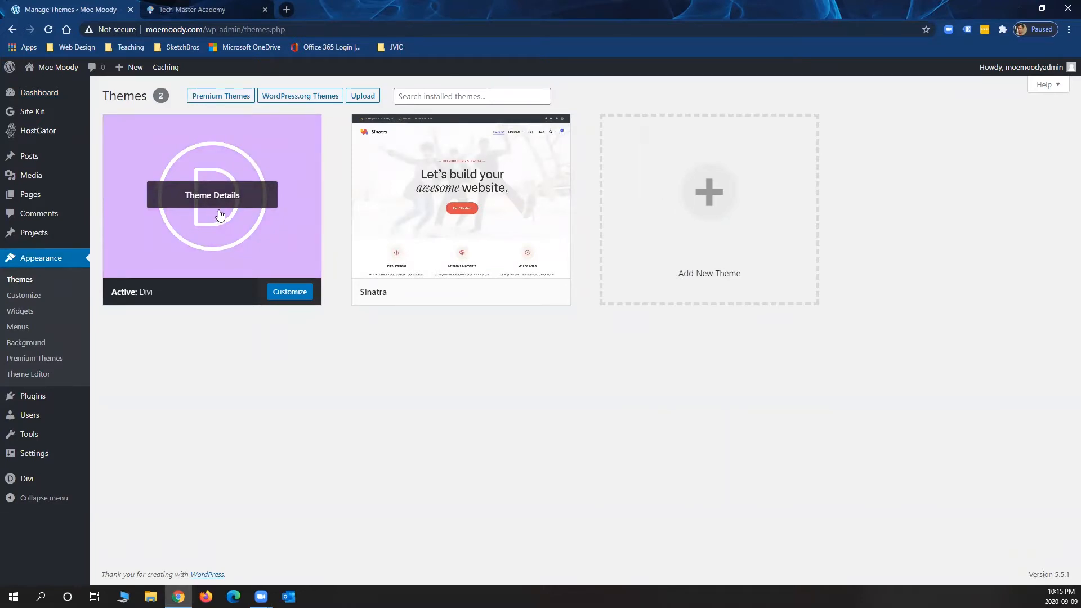
pyautogui.moveTo(454, 270)
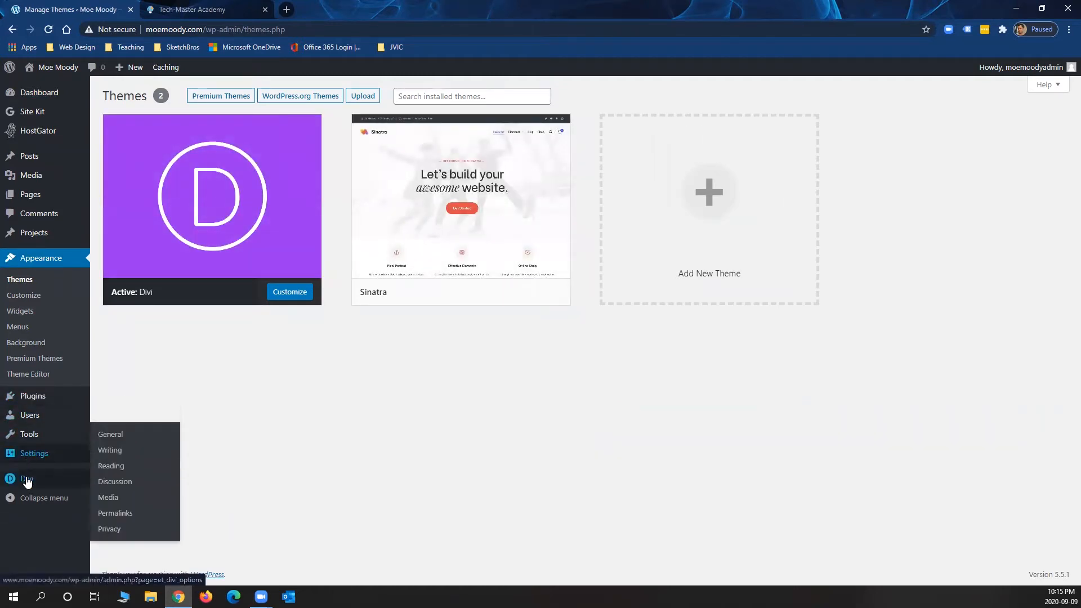
pyautogui.moveTo(32, 482)
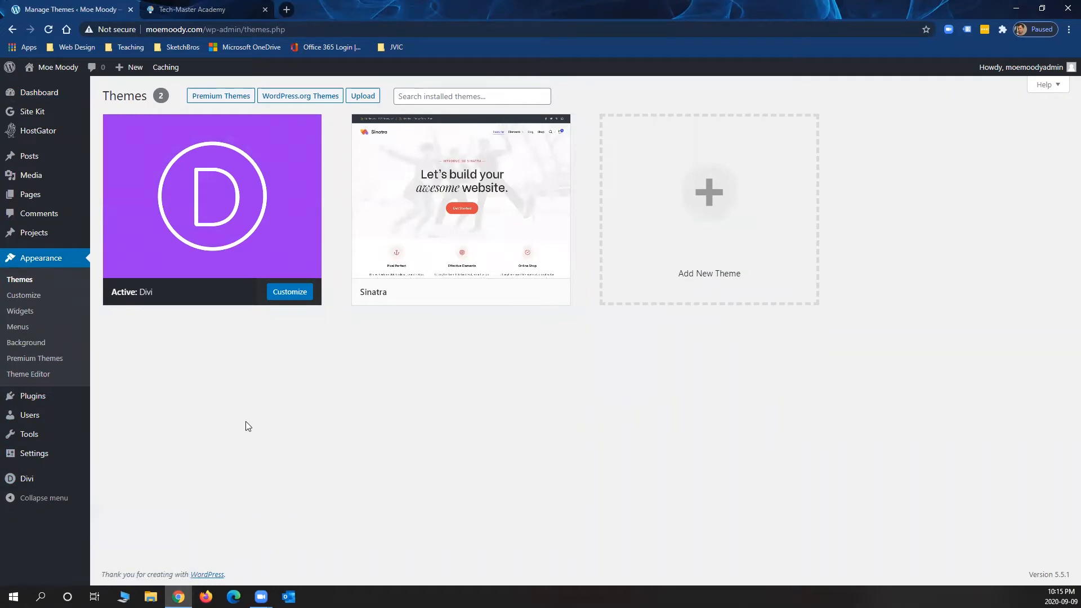
# - Delete the inactive Jetpack by WordPress.com plugin from the installed plugins
pyautogui.moveTo(41, 401)
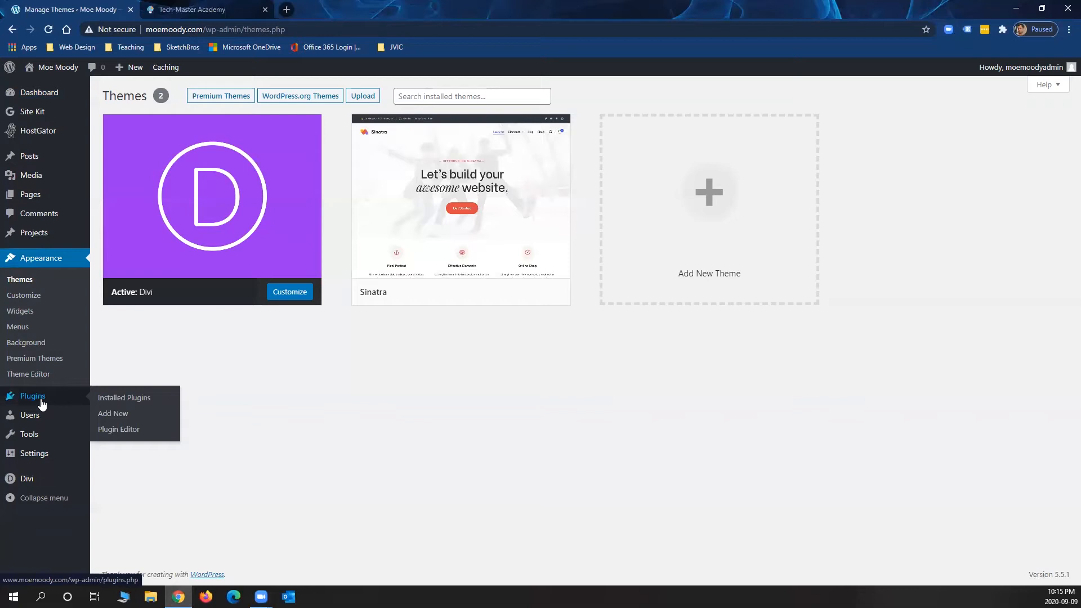
pyautogui.moveTo(37, 459)
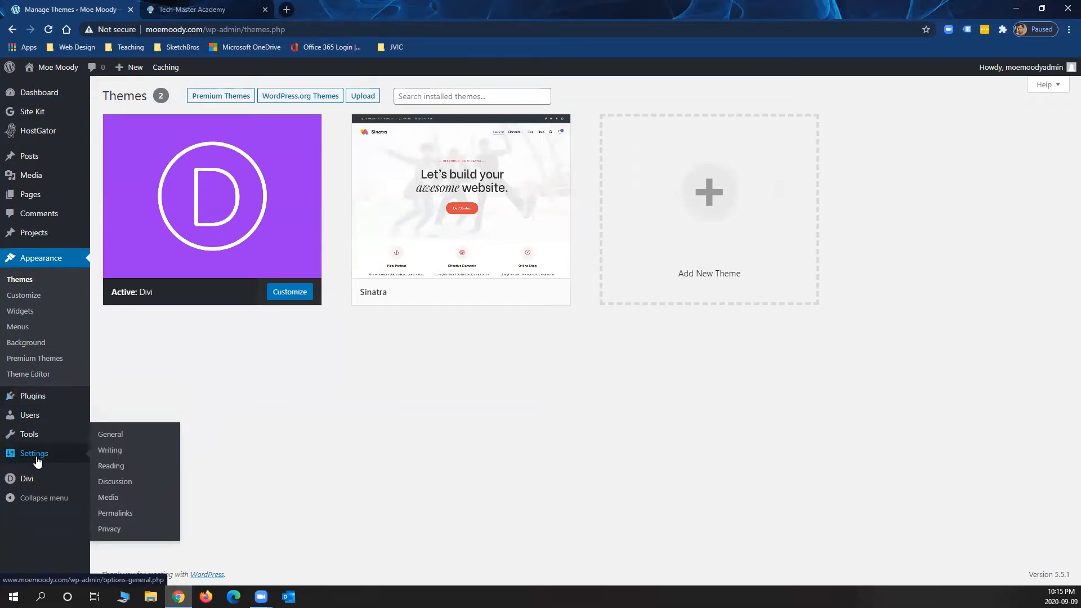
pyautogui.click(42, 400)
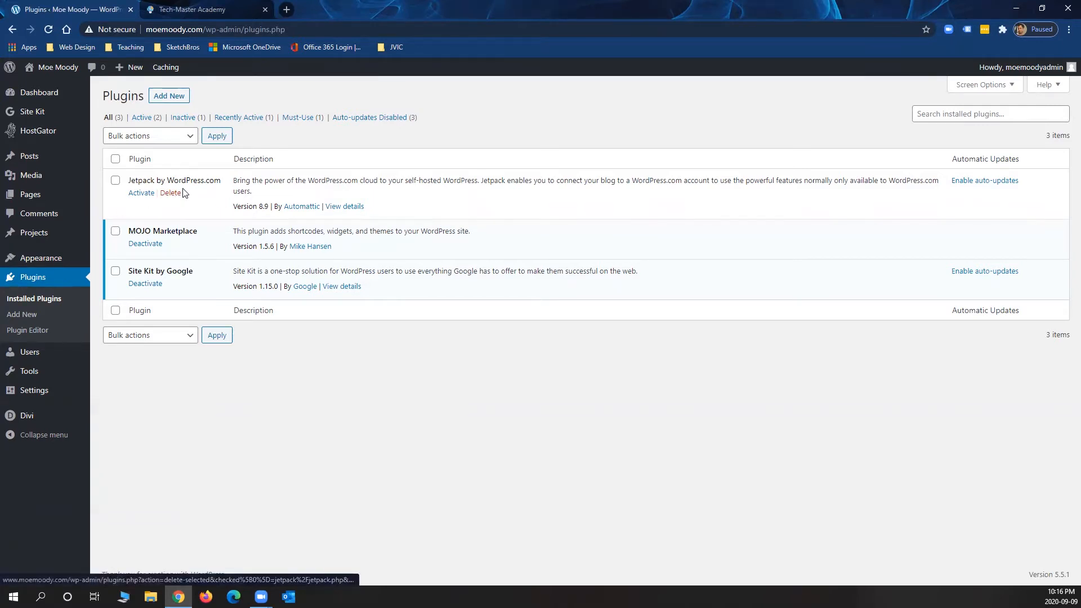
pyautogui.click(172, 193)
pyautogui.click(591, 104)
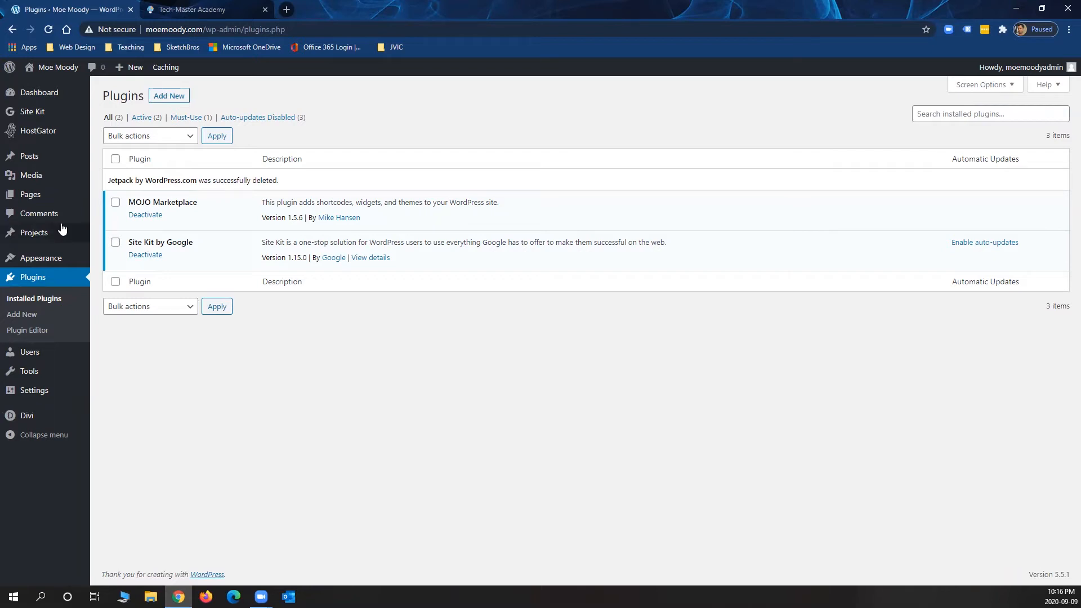
# - Look at the media library, and view the published Sample Page in a separate browser tab before returning to the pages list
pyautogui.click(31, 175)
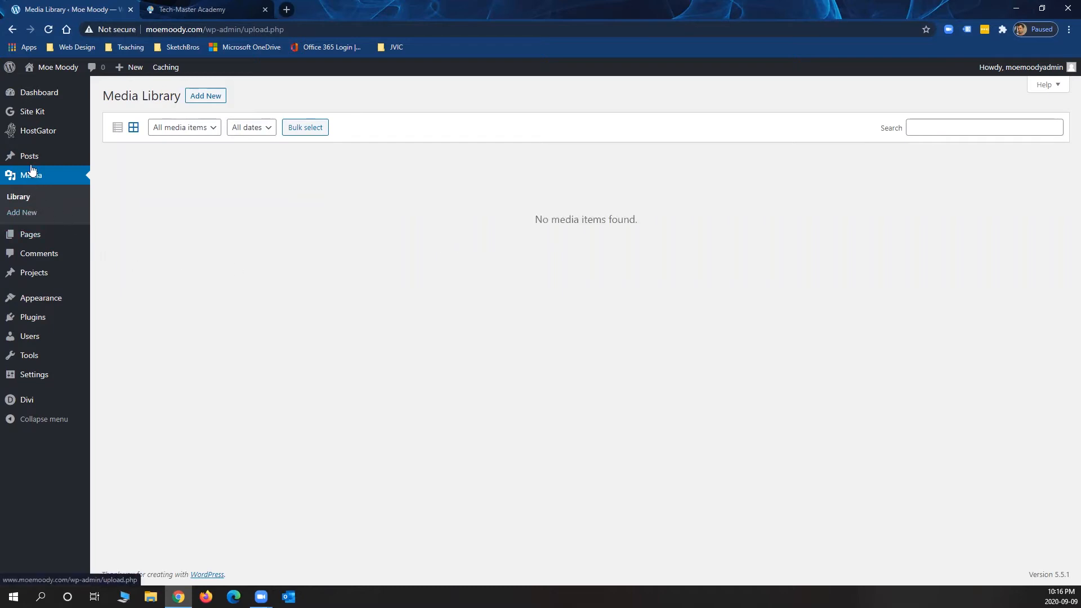
pyautogui.moveTo(26, 238)
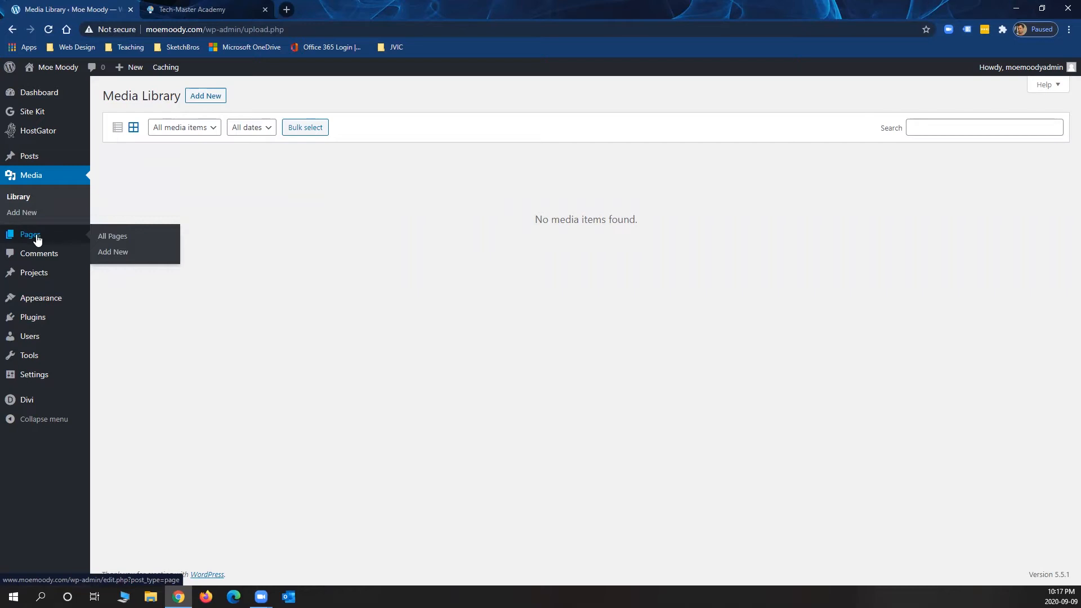
pyautogui.click(37, 240)
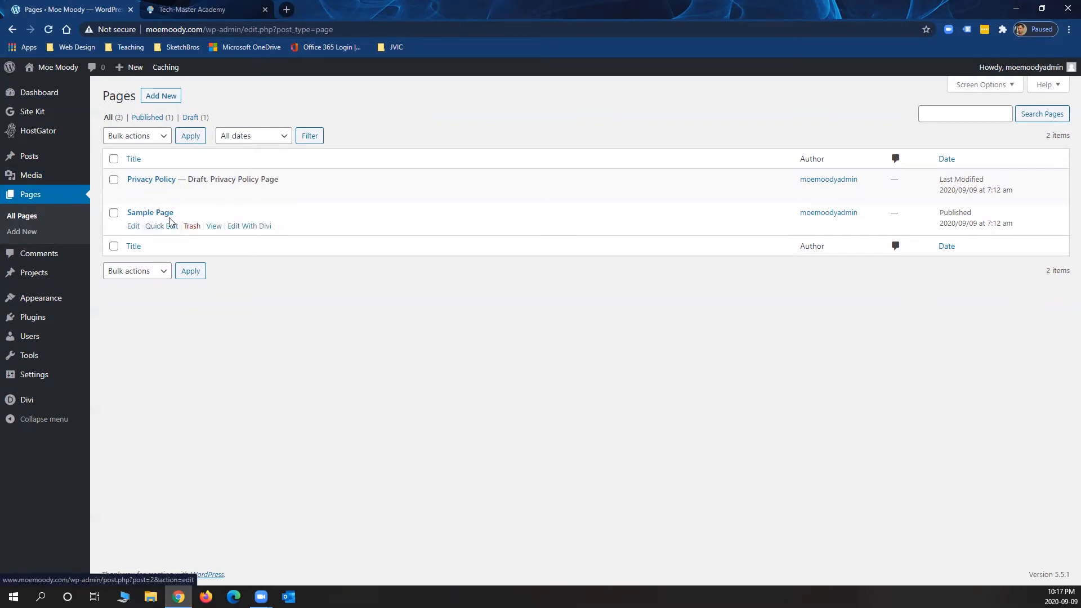
pyautogui.rightClick(212, 228)
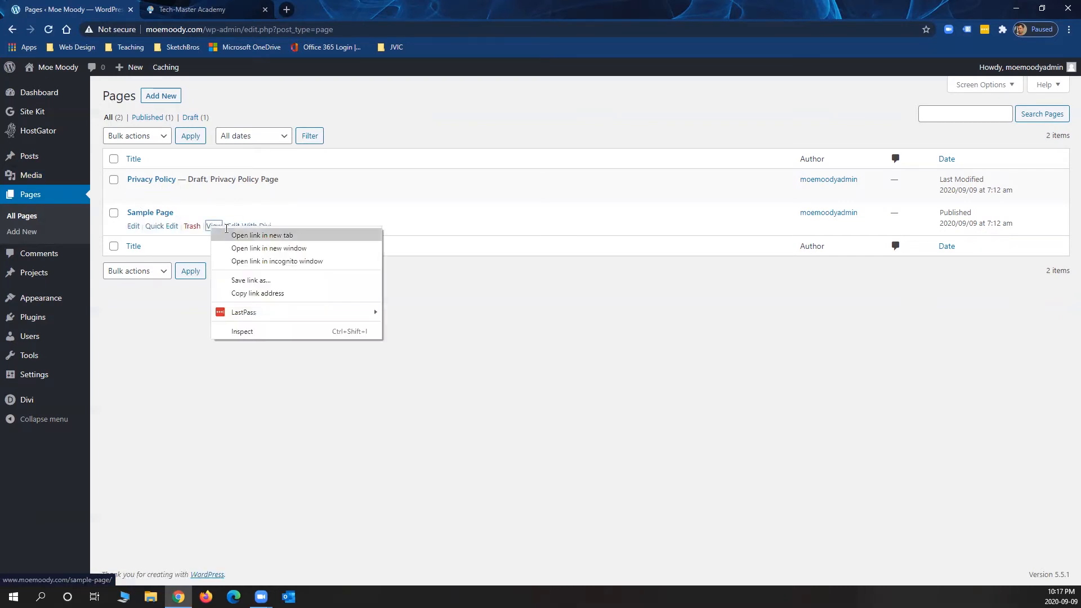
pyautogui.click(230, 233)
pyautogui.click(175, 8)
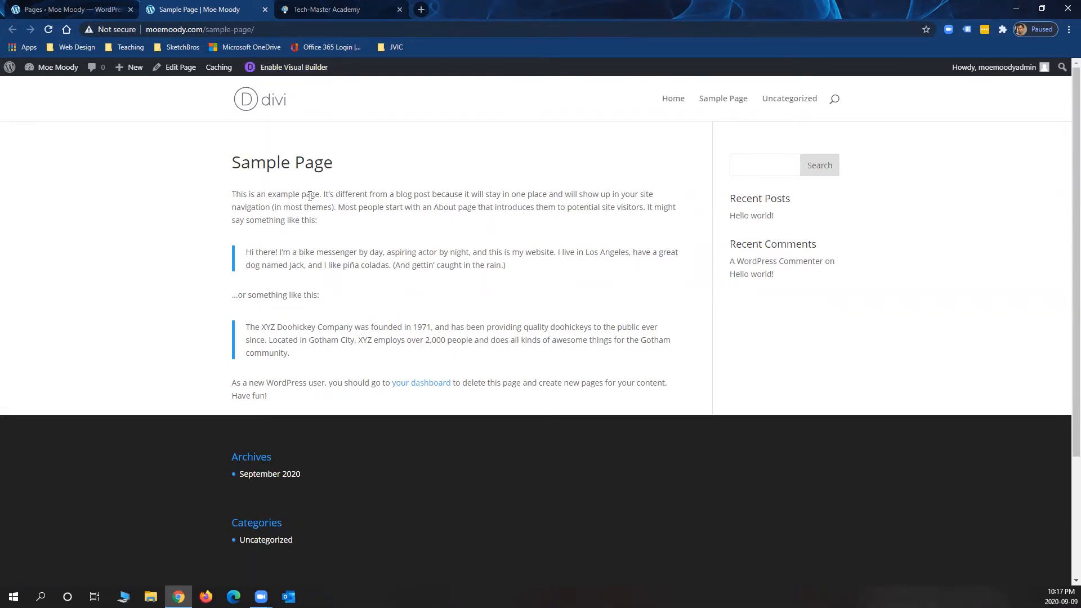
pyautogui.click(266, 9)
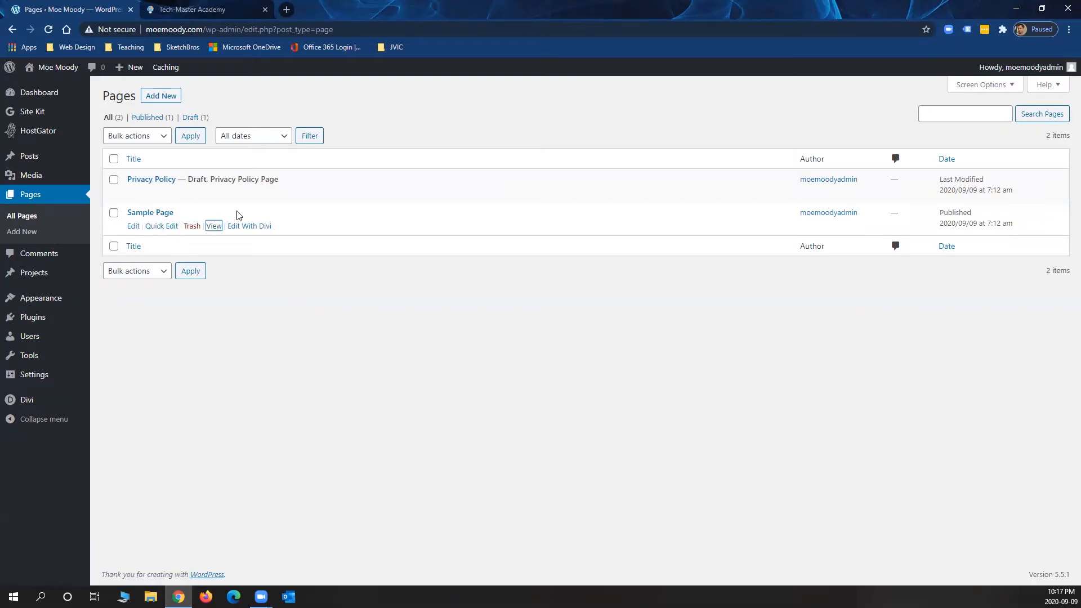
# - Move the Sample Page to the trash
pyautogui.click(189, 228)
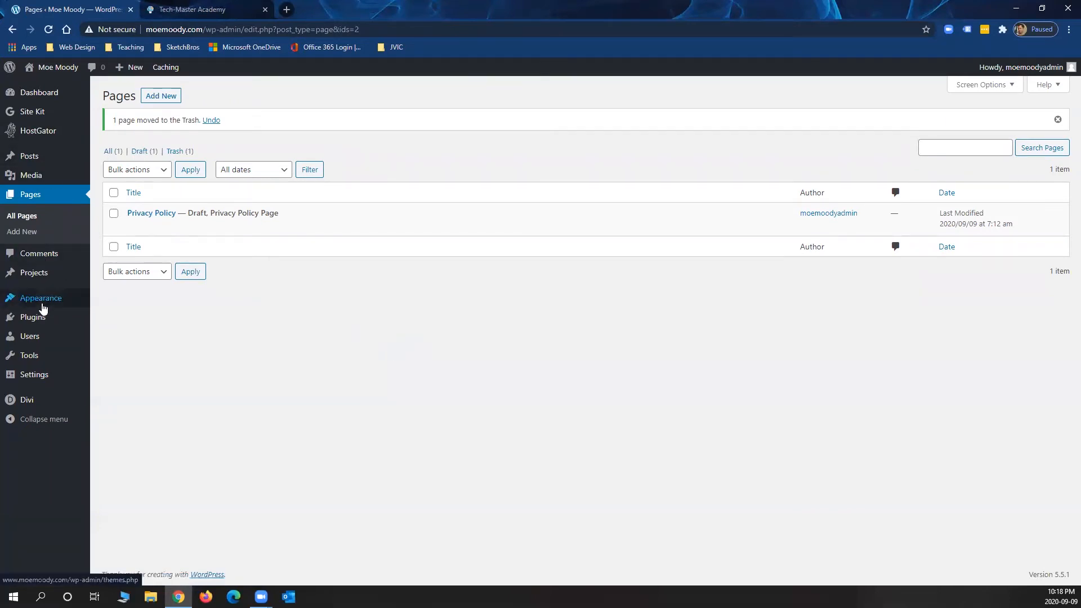
pyautogui.moveTo(45, 307)
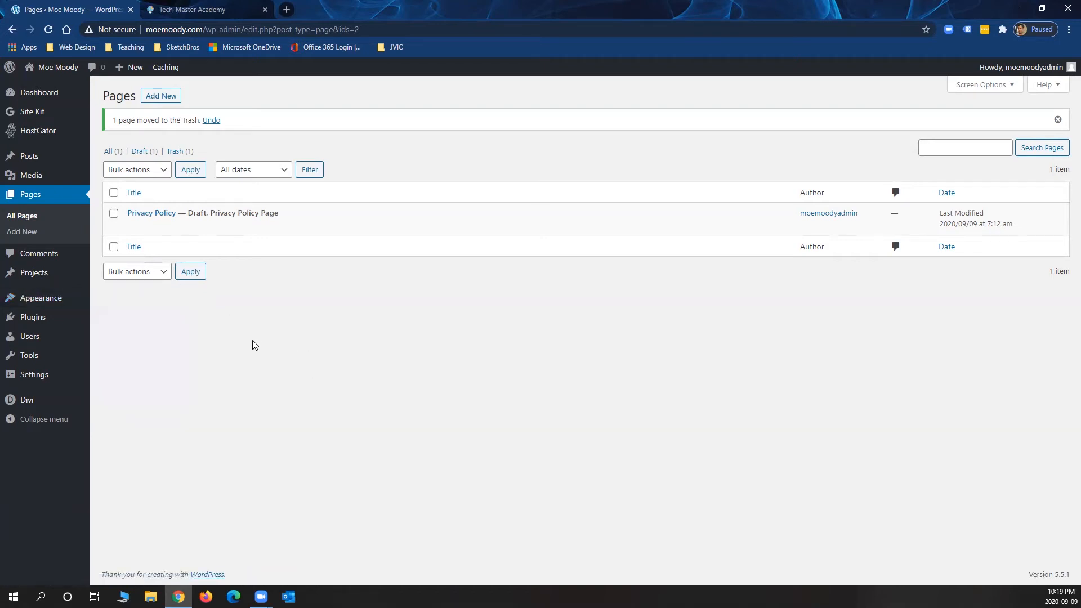
pyautogui.moveTo(267, 212)
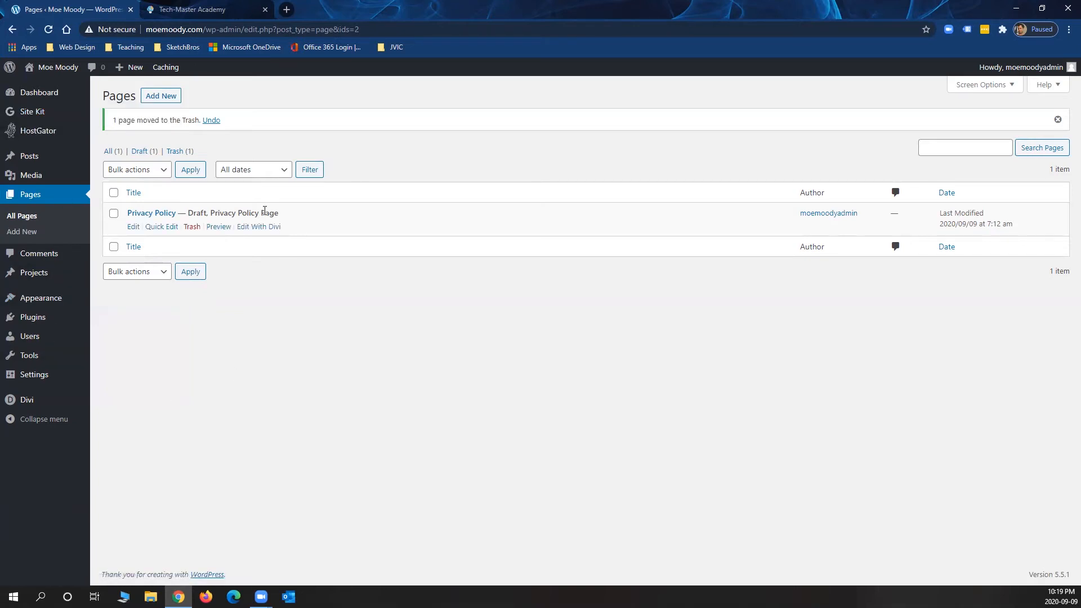
# - Enable the Divi Gallery in the general Divi Theme Options after reading that option's help text
pyautogui.moveTo(29, 405)
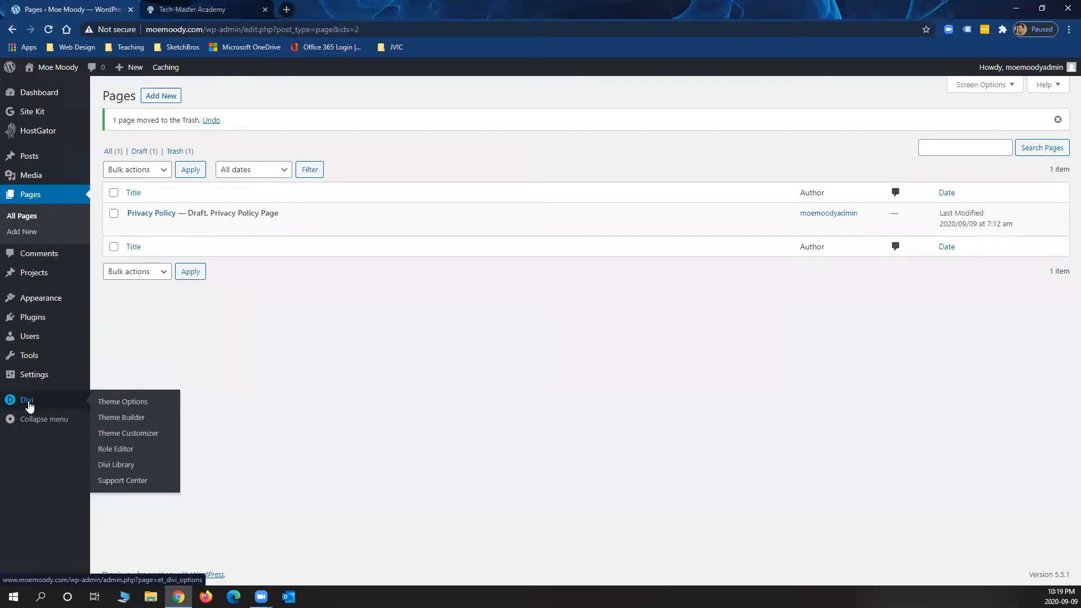
pyautogui.click(29, 403)
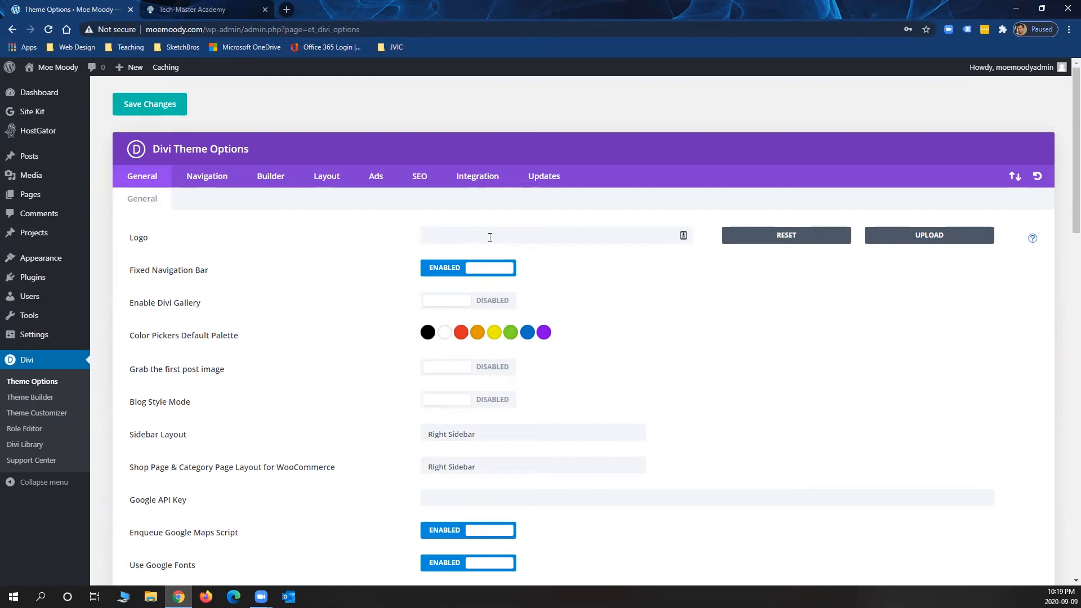
pyautogui.moveTo(65, 263)
pyautogui.click(1031, 305)
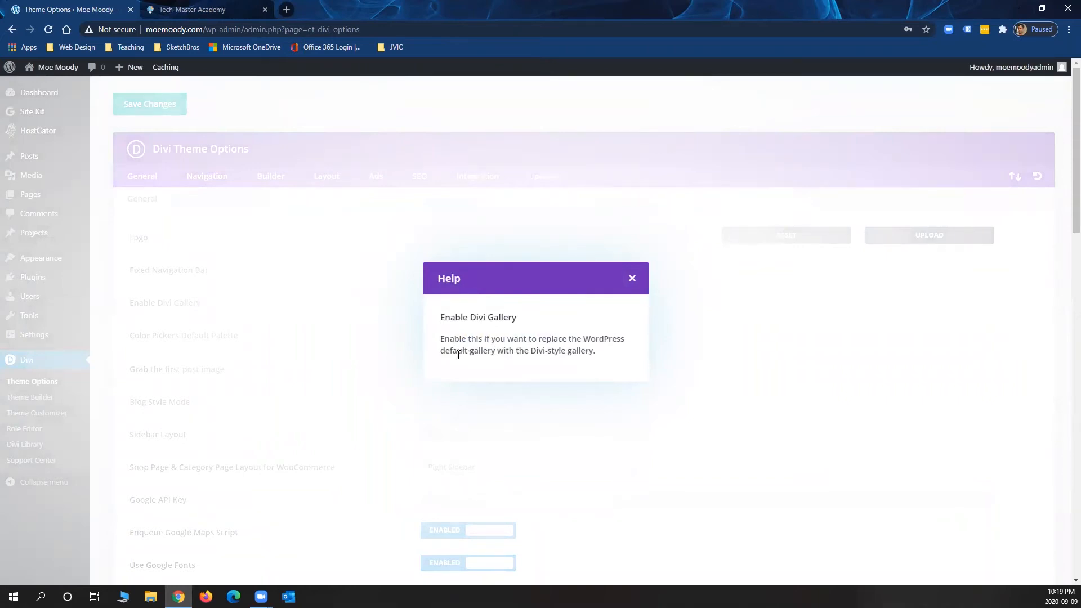
pyautogui.click(631, 279)
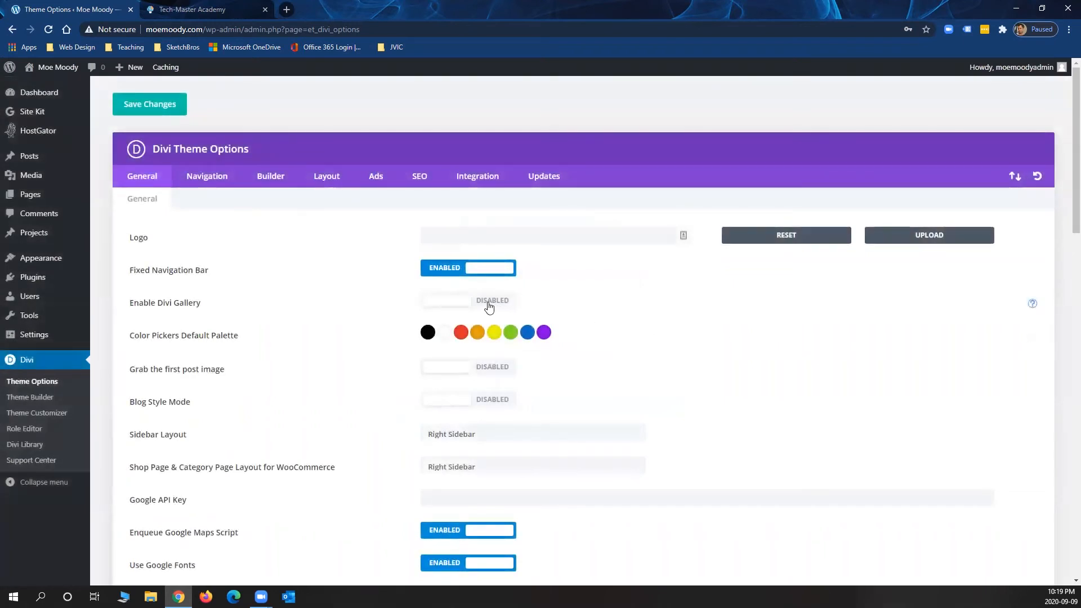
pyautogui.click(456, 306)
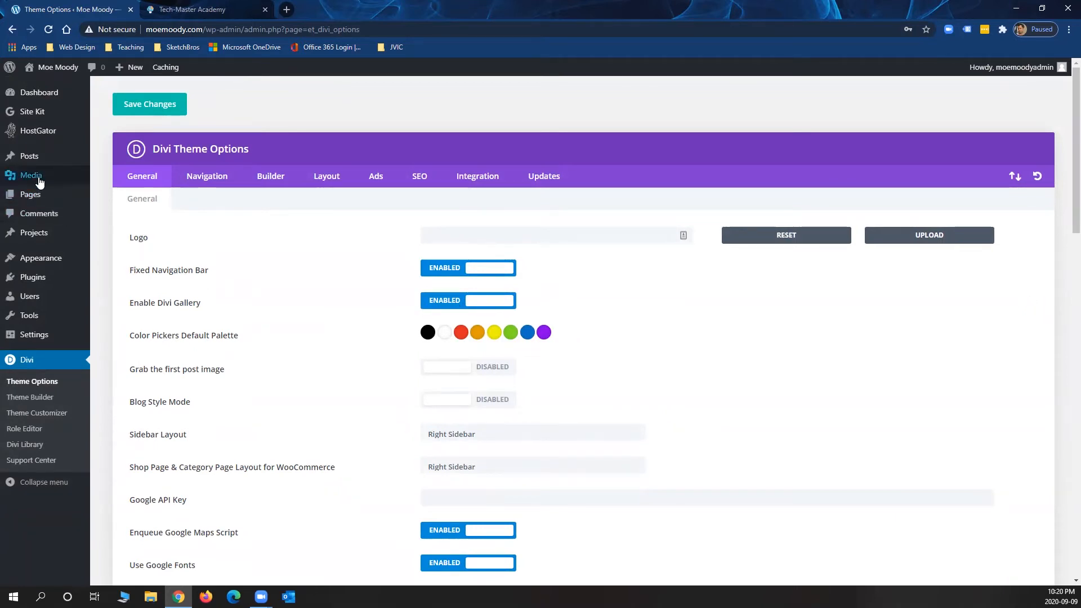
pyautogui.moveTo(43, 172)
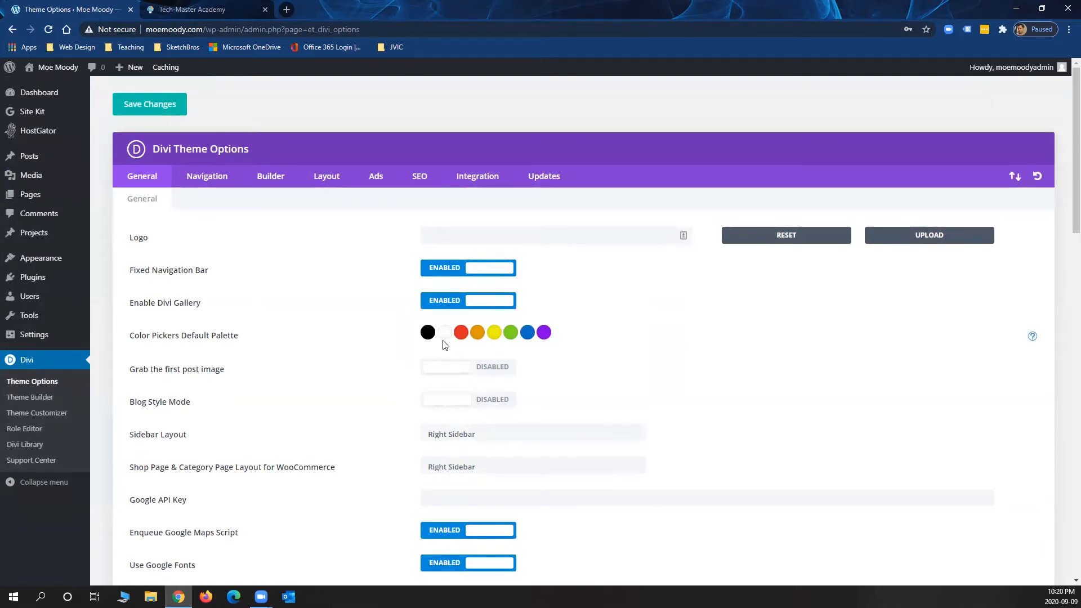
# - Look at the black swatch of the Color Pickers Default Palette and review the general options below it
pyautogui.click(428, 334)
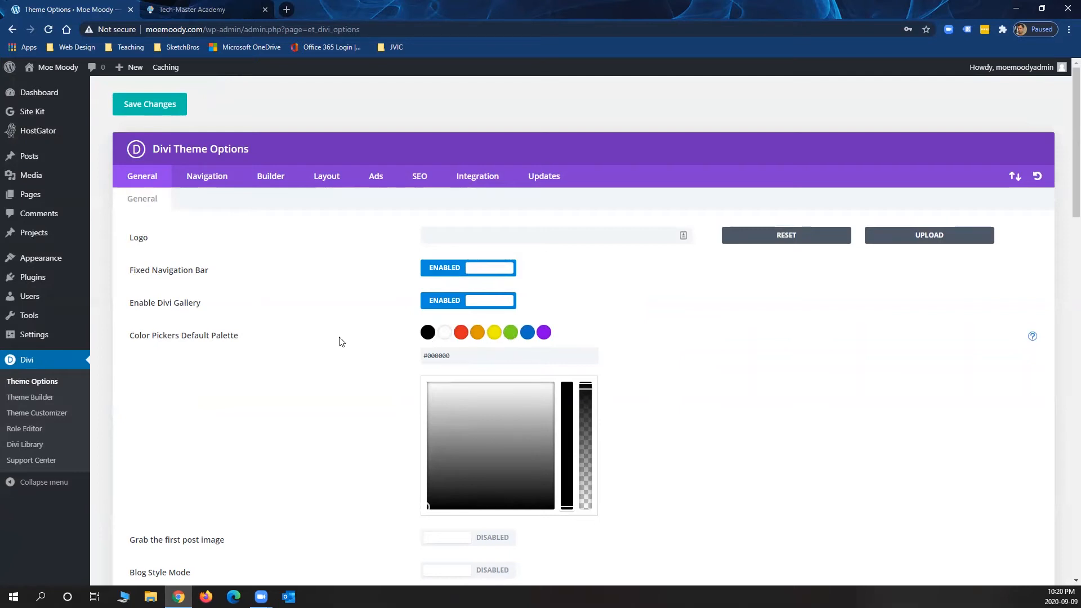
pyautogui.scroll(-2, 338, 338)
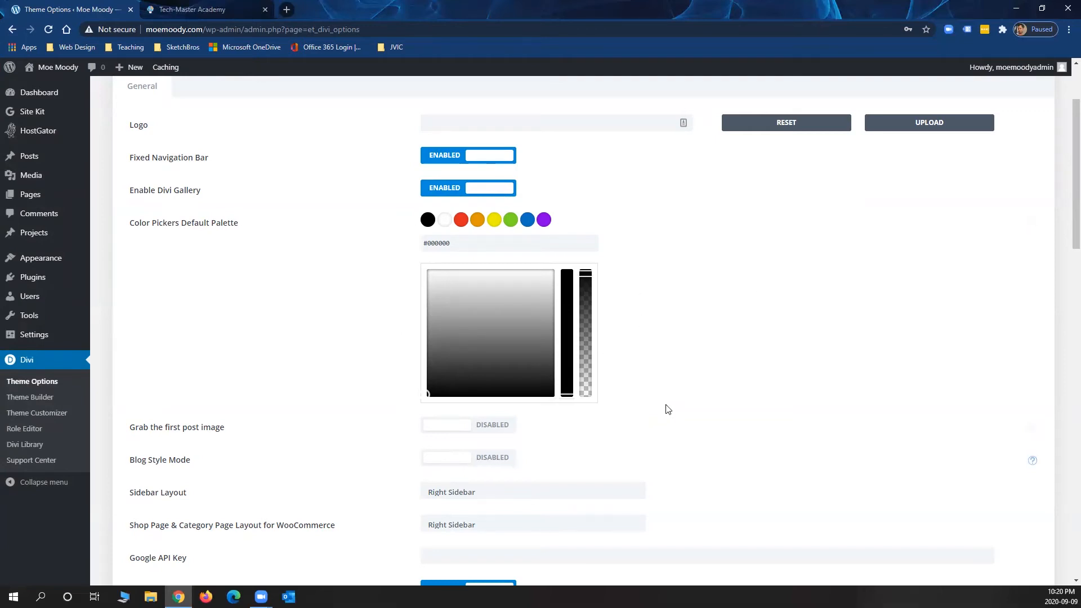
pyautogui.scroll(-3, 700, 378)
pyautogui.scroll(-1, 731, 301)
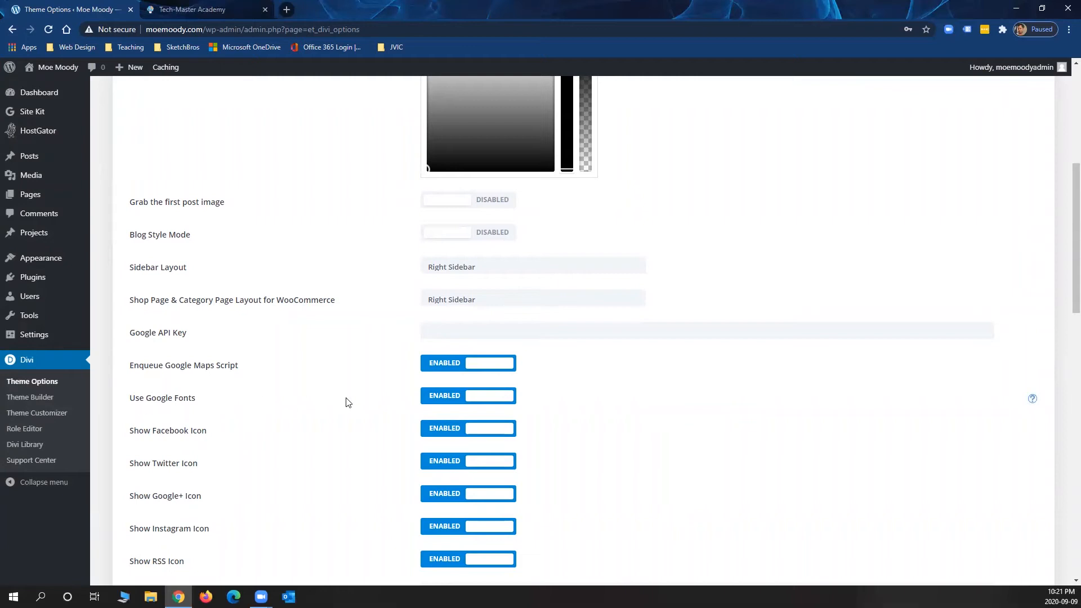
# - Disable the Google+ and RSS icons in the general Divi options, and look at the Facebook Profile Url option
pyautogui.scroll(-1, 532, 400)
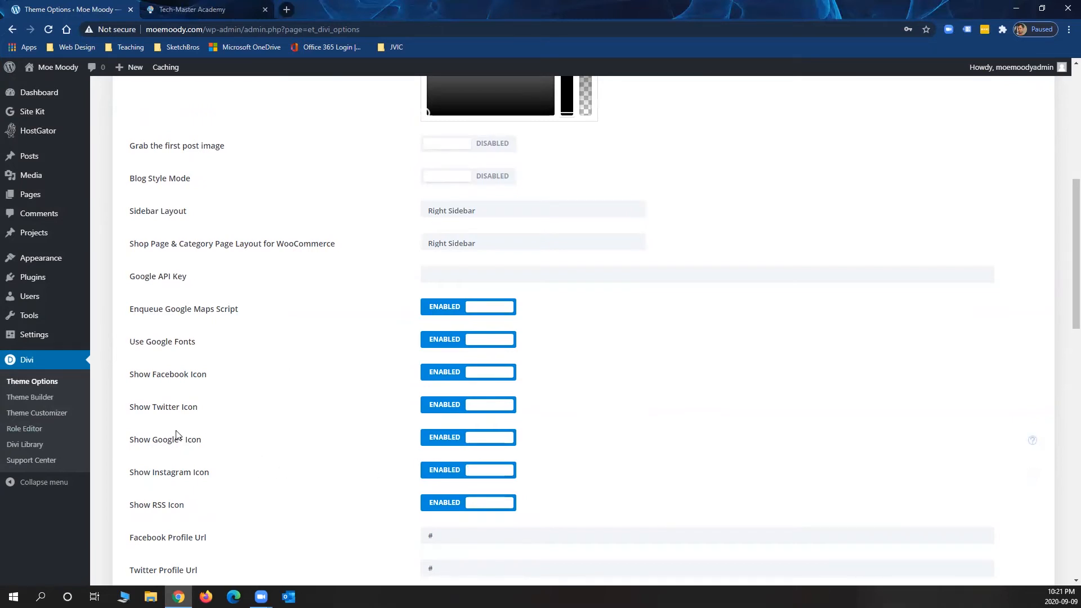
pyautogui.click(491, 439)
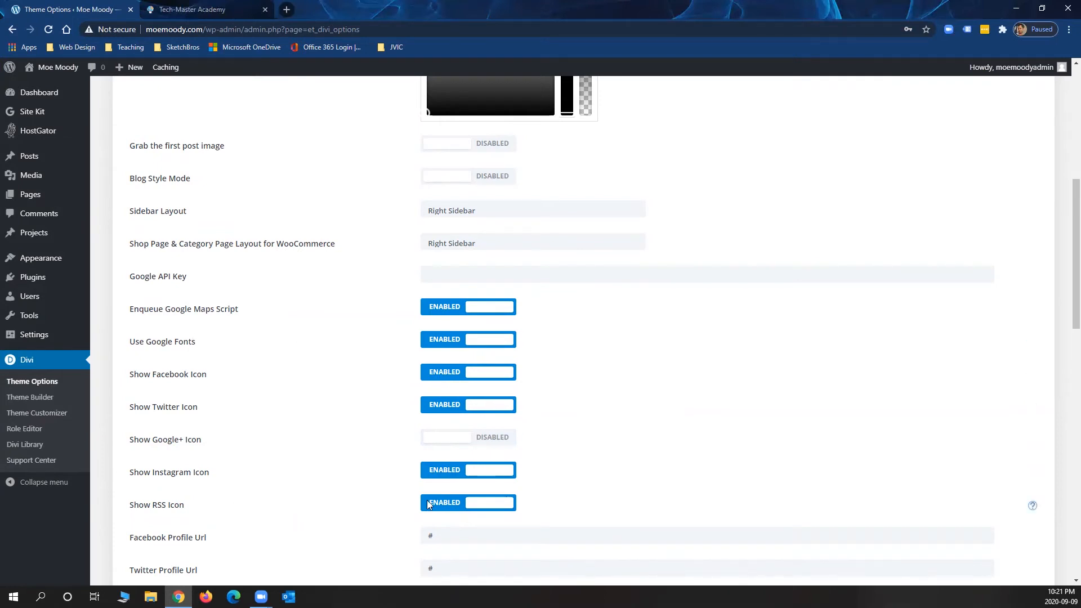
pyautogui.click(476, 502)
pyautogui.scroll(-3, 609, 369)
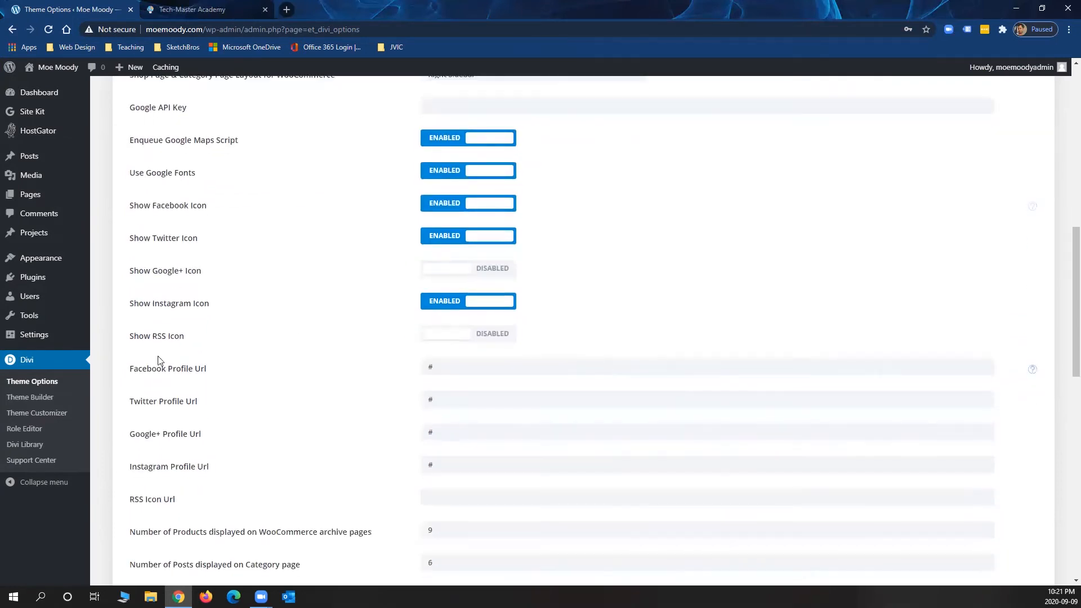
pyautogui.moveTo(132, 367); pyautogui.dragTo(201, 372)
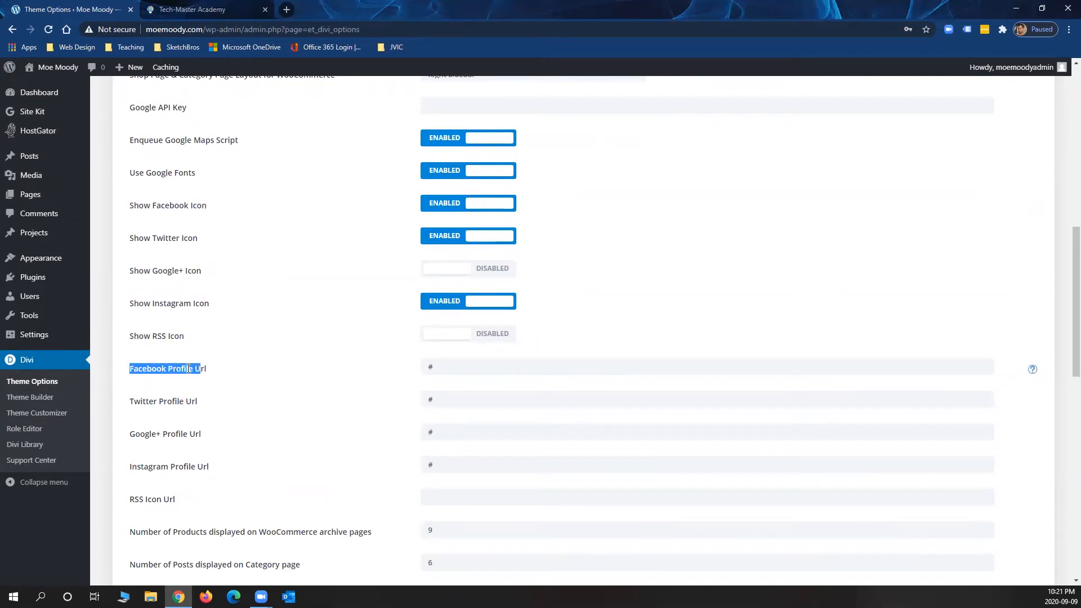
pyautogui.click(190, 369)
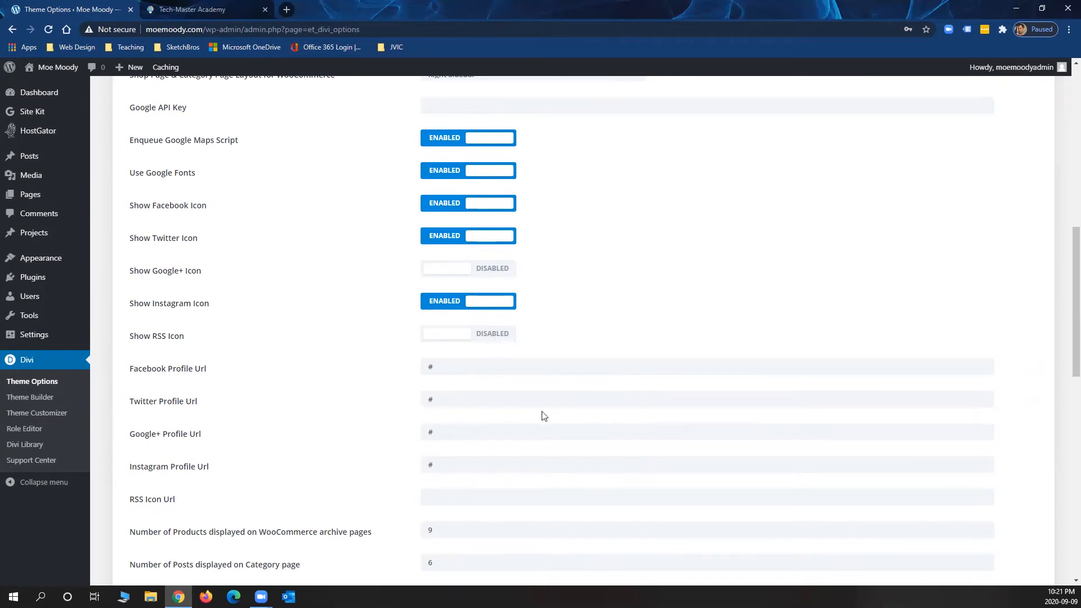
# - Enable Google Fonts subsets and the Back To Top Button, and save the general Divi theme options
pyautogui.scroll(-9, 451, 352)
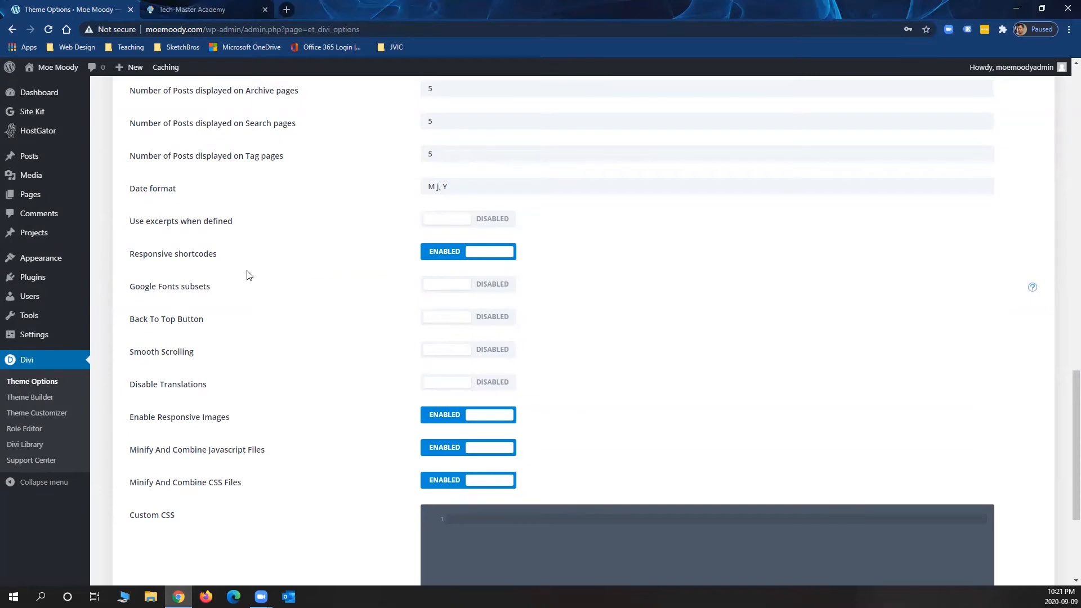
pyautogui.click(451, 290)
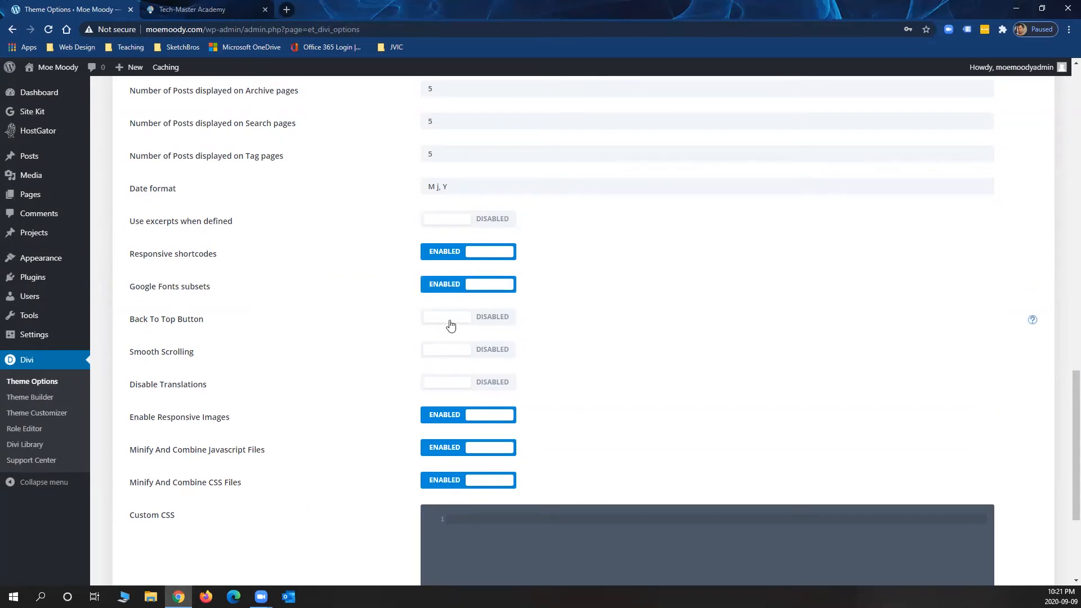
pyautogui.click(451, 325)
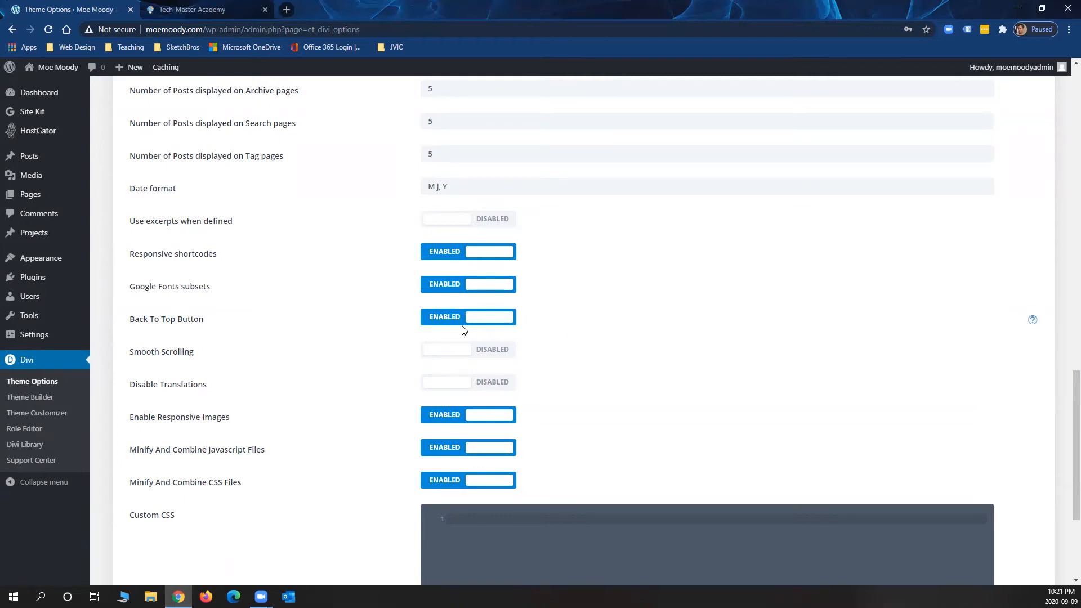
pyautogui.scroll(-3, 644, 301)
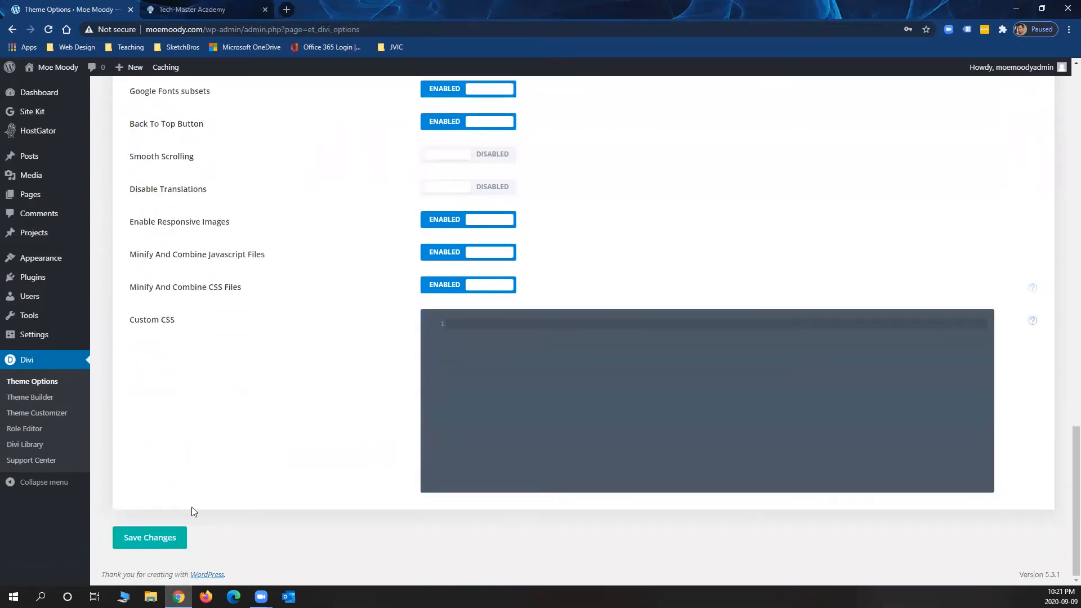
pyautogui.click(151, 540)
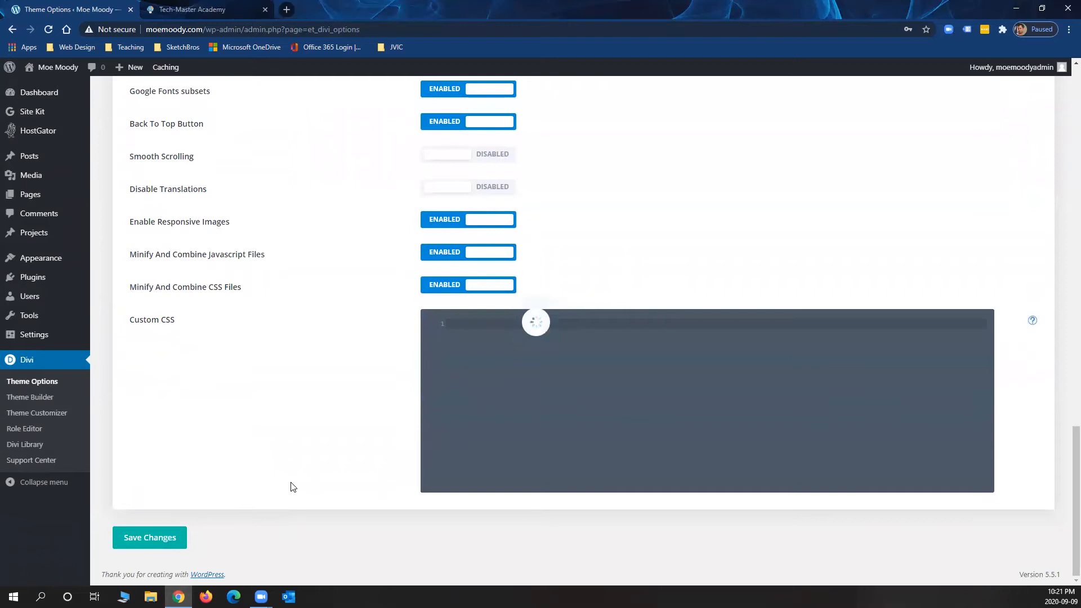
# - Enable the Classic Editor in the advanced Divi Builder options and save the changes
pyautogui.scroll(20, 294, 459)
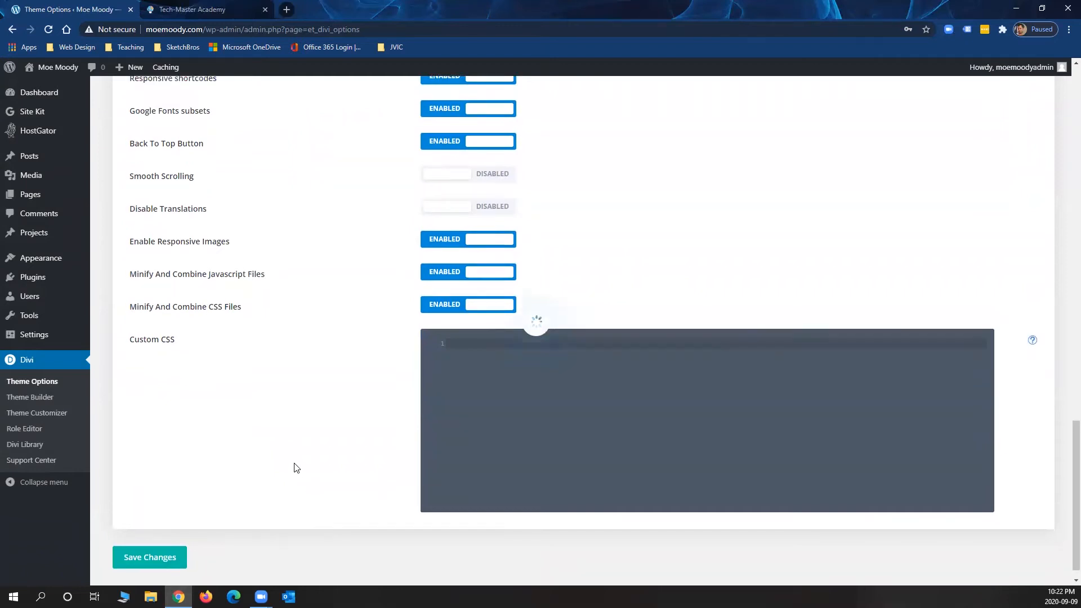
pyautogui.scroll(1, 297, 463)
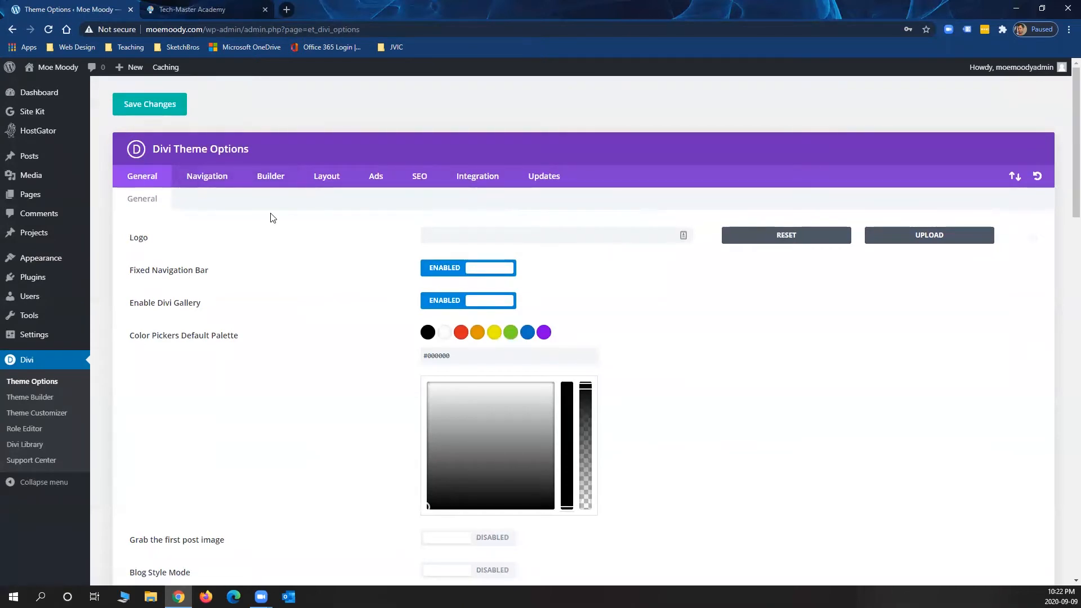
pyautogui.click(283, 186)
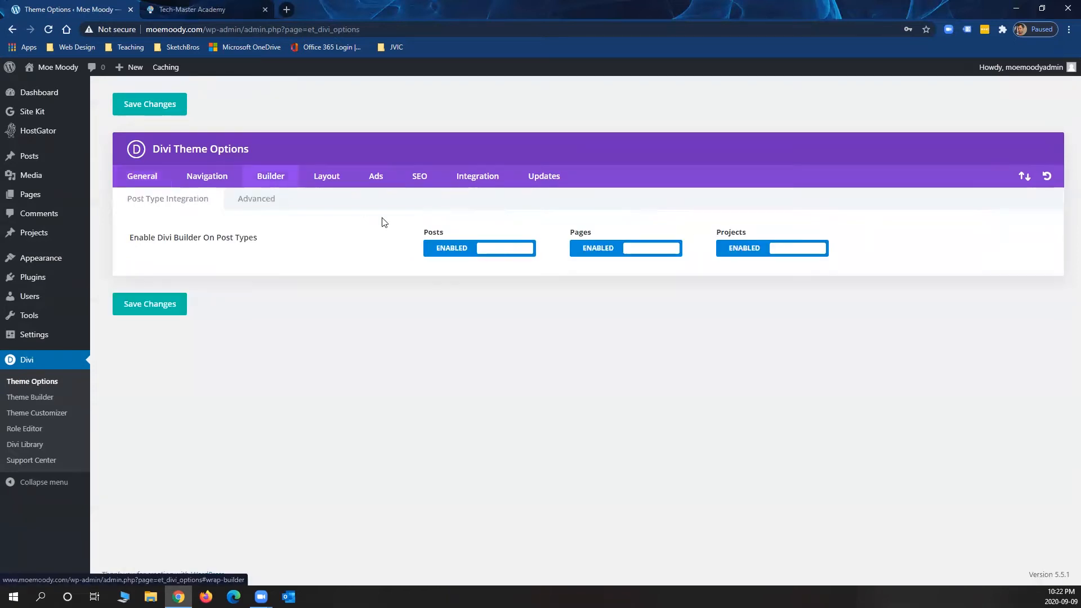
pyautogui.click(271, 206)
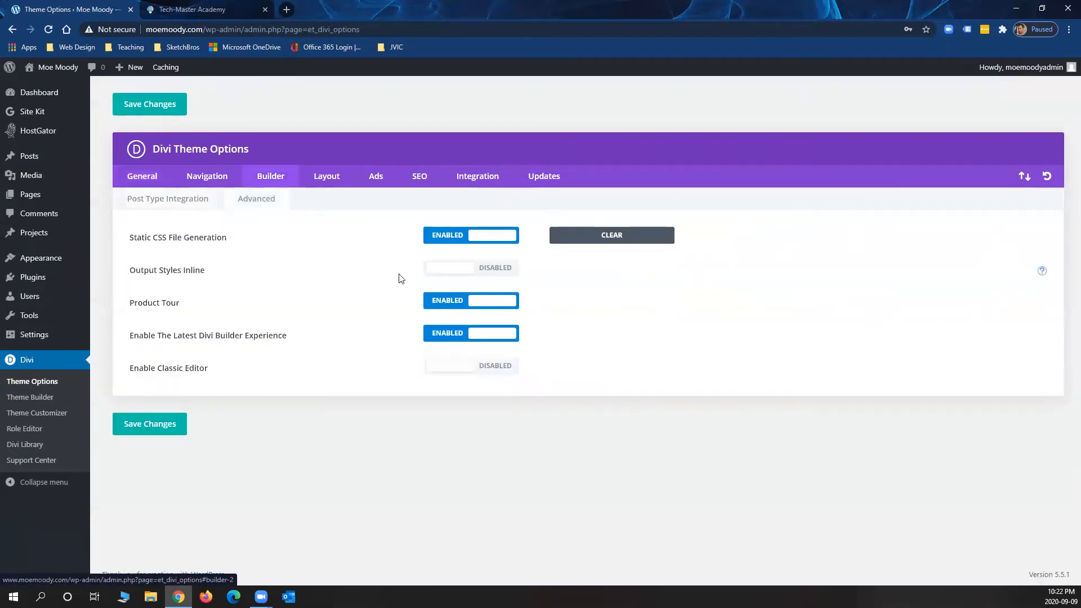
pyautogui.click(455, 368)
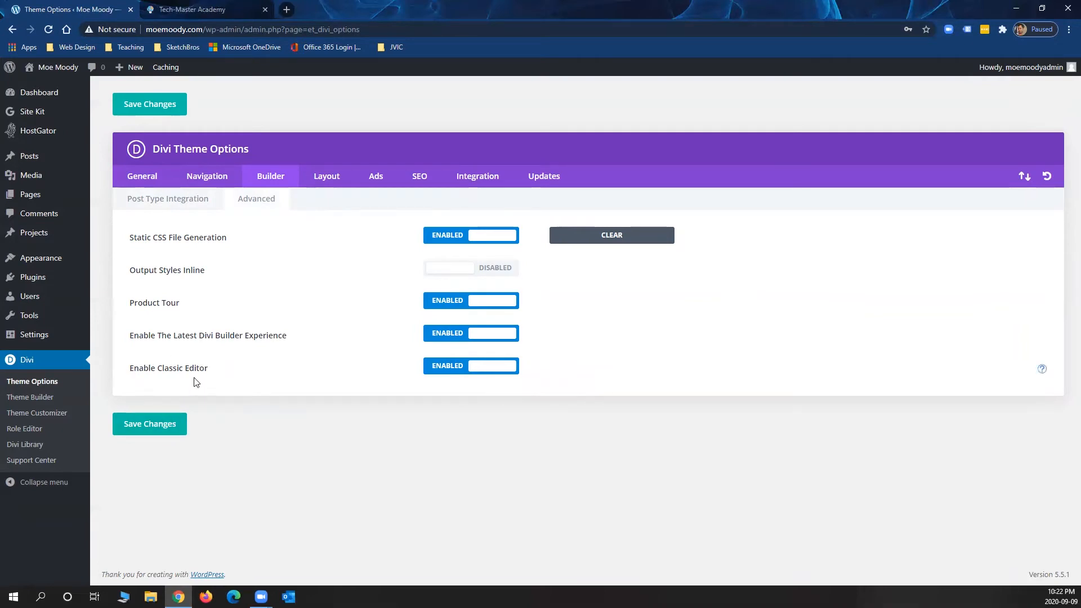
pyautogui.click(173, 425)
# - Add a new page titled Home and publish it with empty content
pyautogui.click(62, 198)
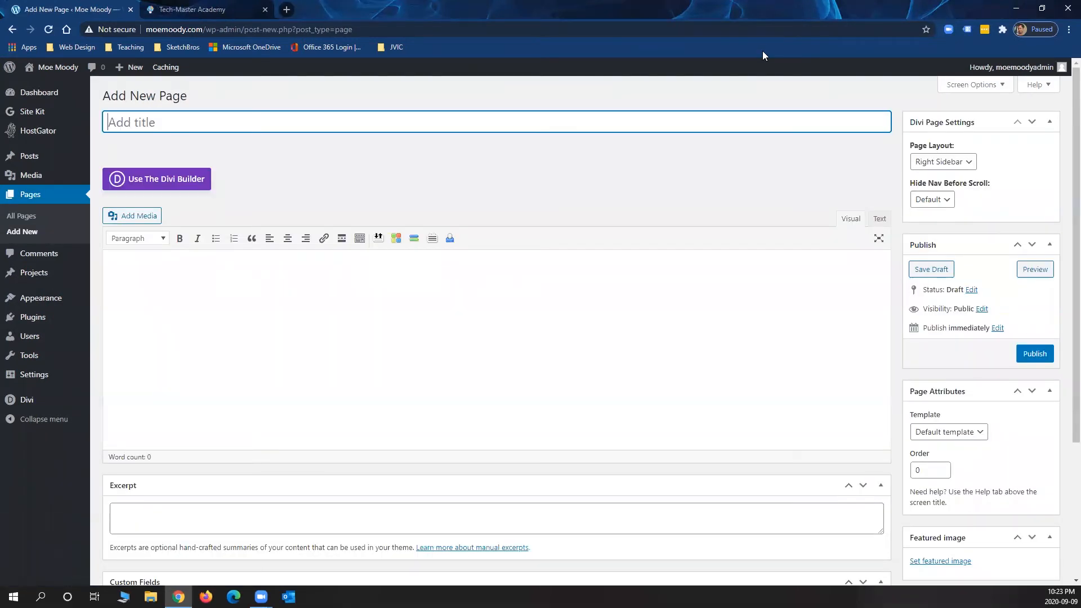
pyautogui.write('Home')
pyautogui.click(259, 181)
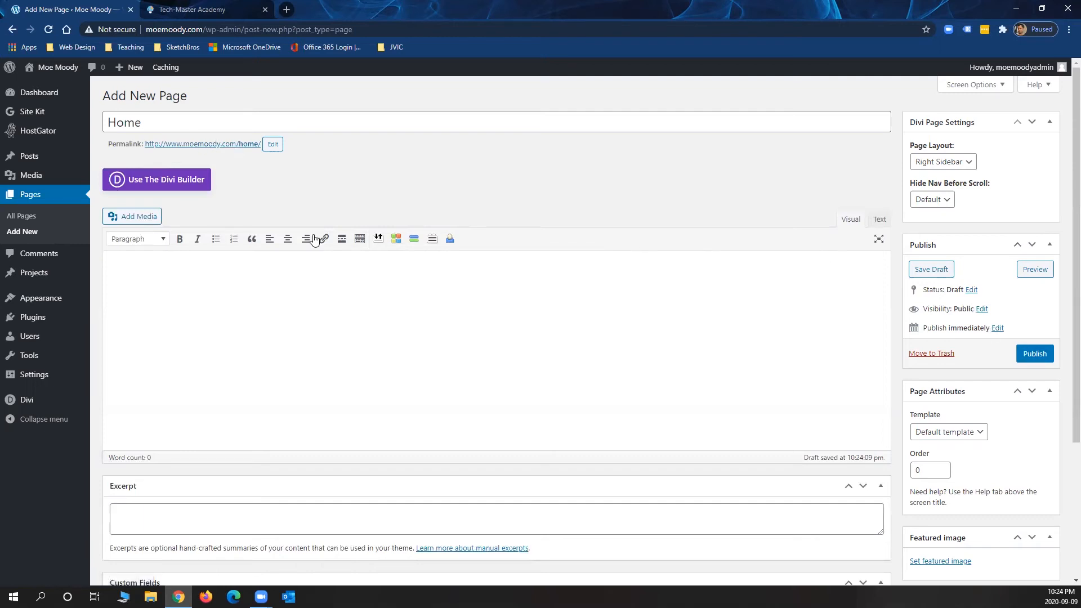
pyautogui.click(1037, 355)
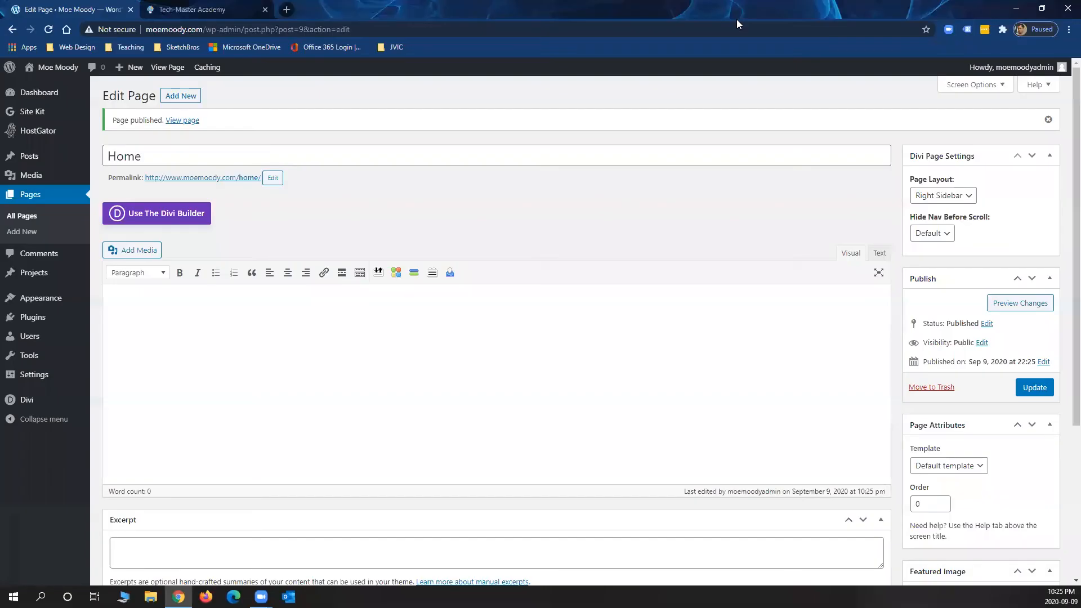
# - In the general settings, try open registration with Subscriber as the new user default role, and turn registration back off
pyautogui.click(39, 374)
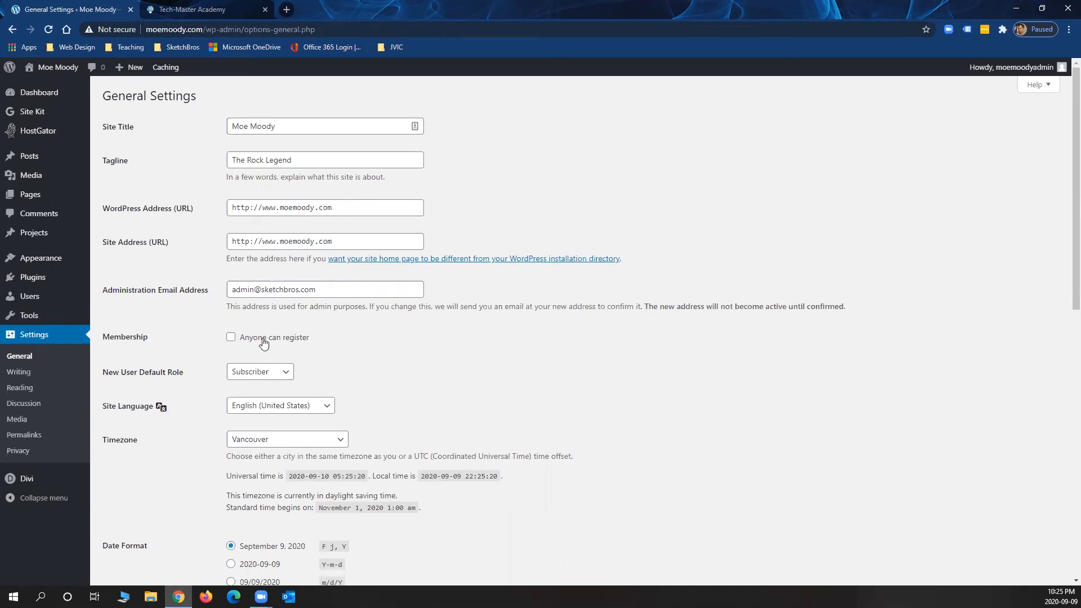
pyautogui.click(231, 338)
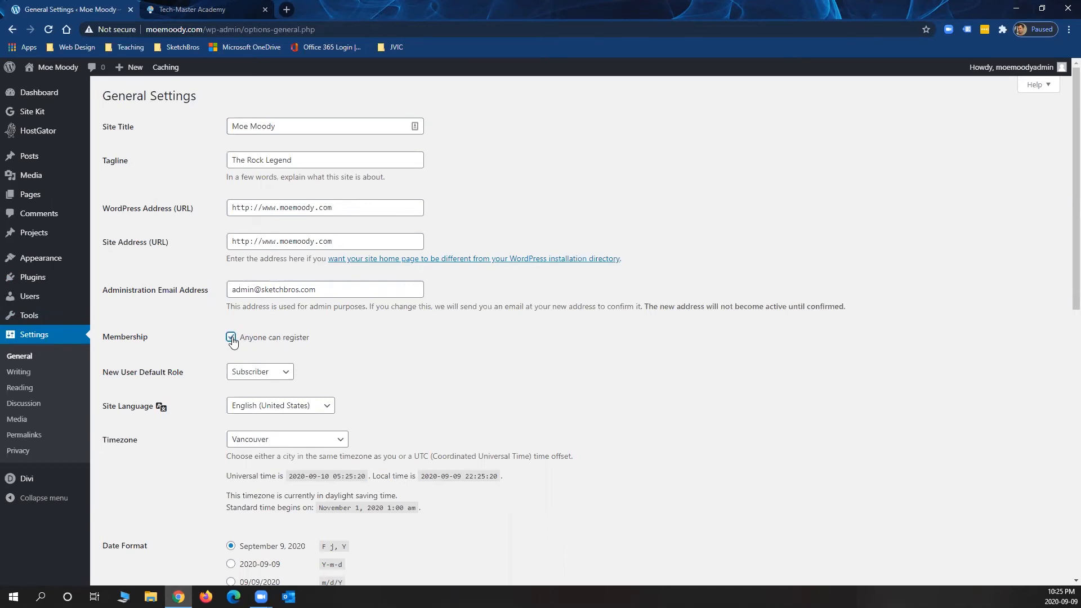
pyautogui.click(280, 374)
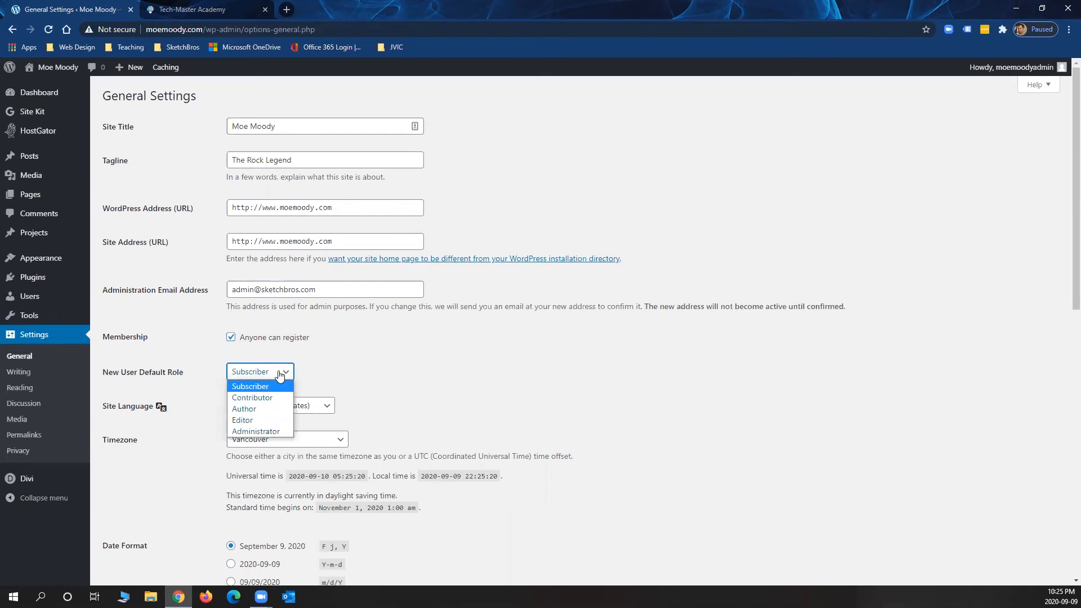
pyautogui.click(248, 386)
pyautogui.click(231, 337)
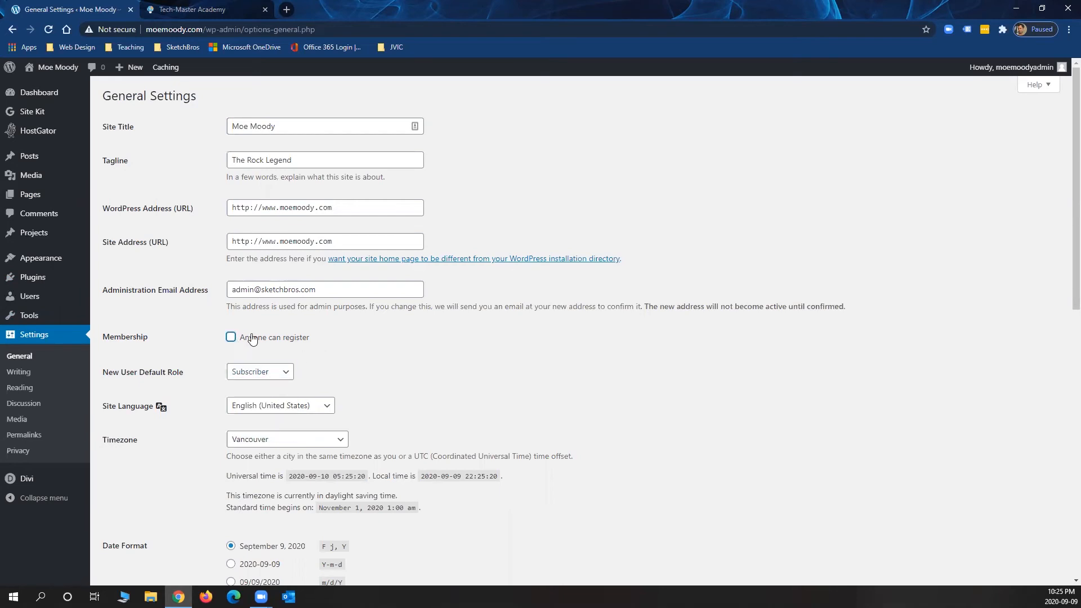
# - Review the timezone, date and time format, cache and auto-update options, and save the general settings
pyautogui.scroll(-1, 367, 387)
pyautogui.scroll(-2, 368, 390)
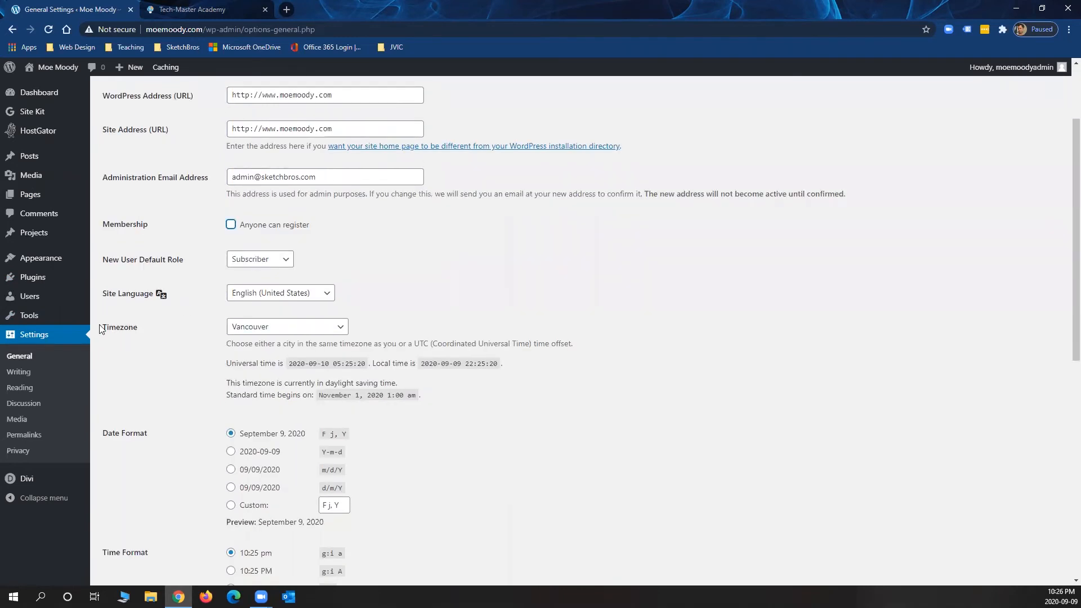
pyautogui.scroll(-4, 338, 354)
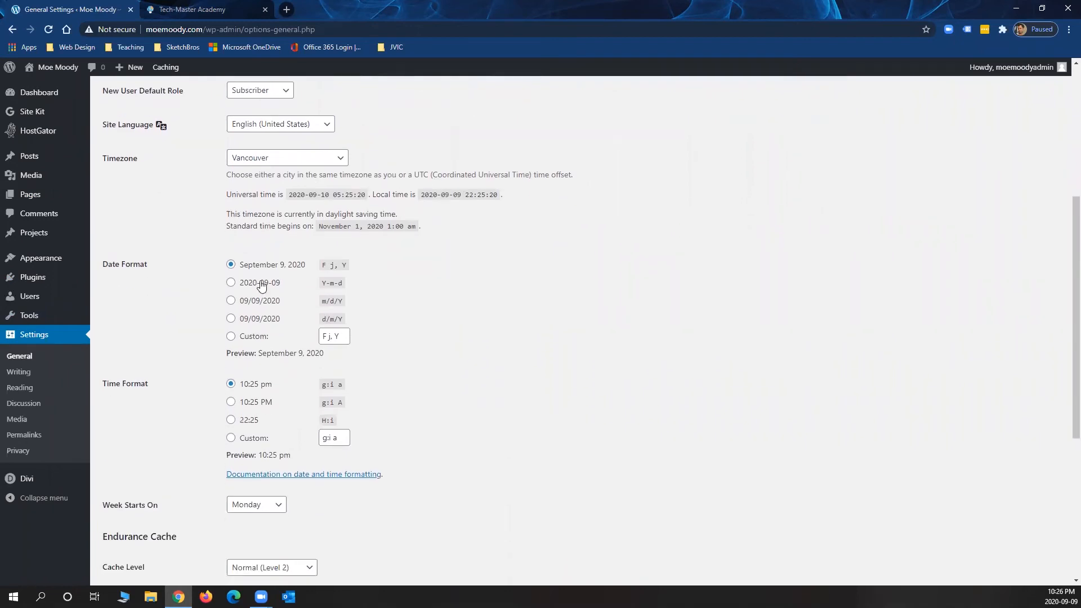
pyautogui.scroll(-4, 285, 286)
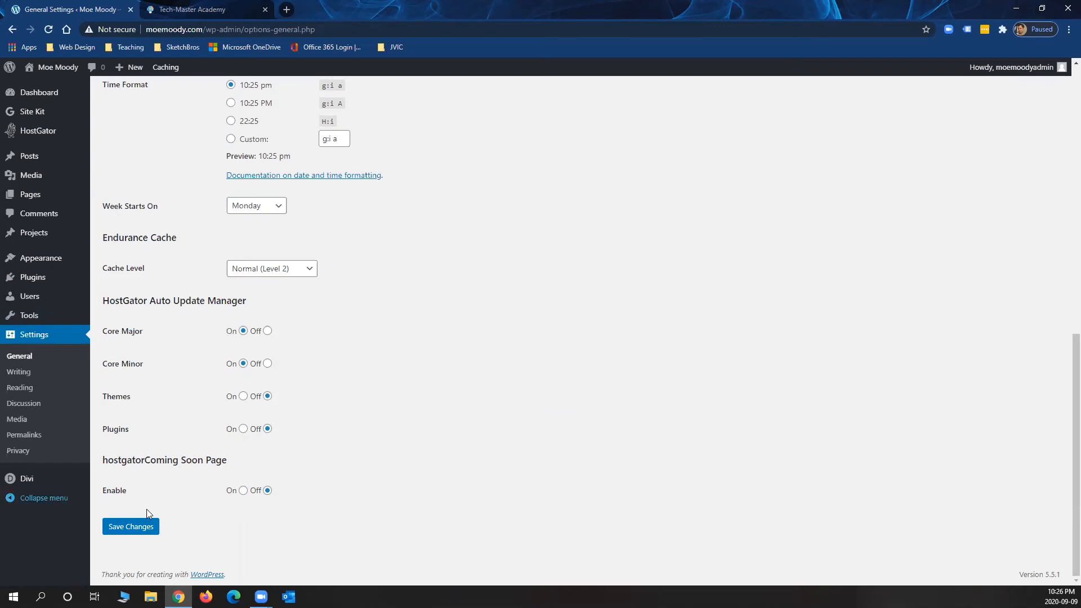
pyautogui.click(118, 529)
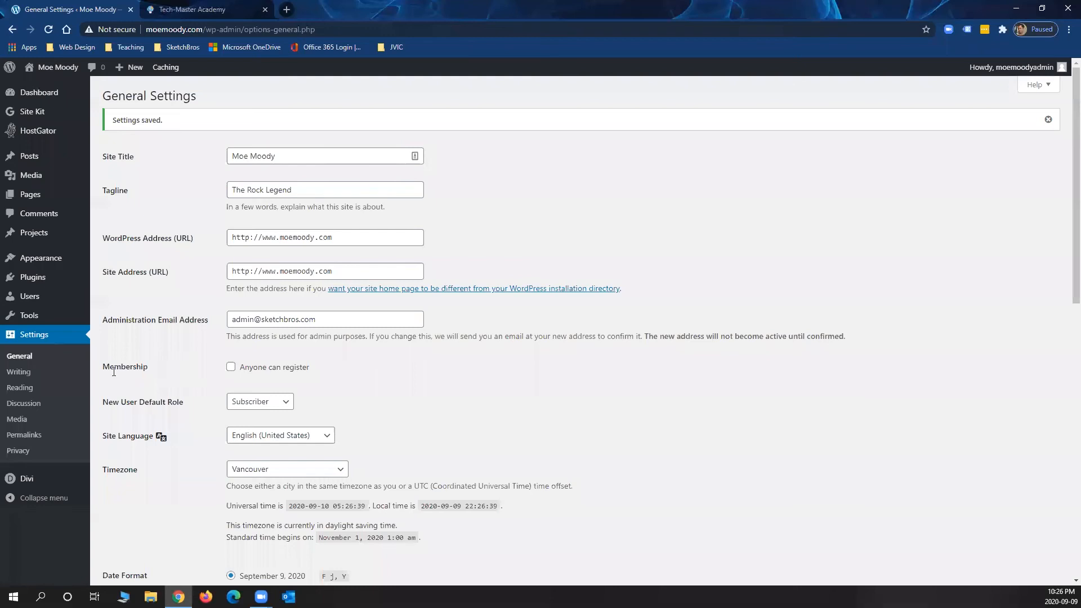
# - In the reading settings, make the homepage display a static page, select Home as the homepage, and save
pyautogui.click(11, 389)
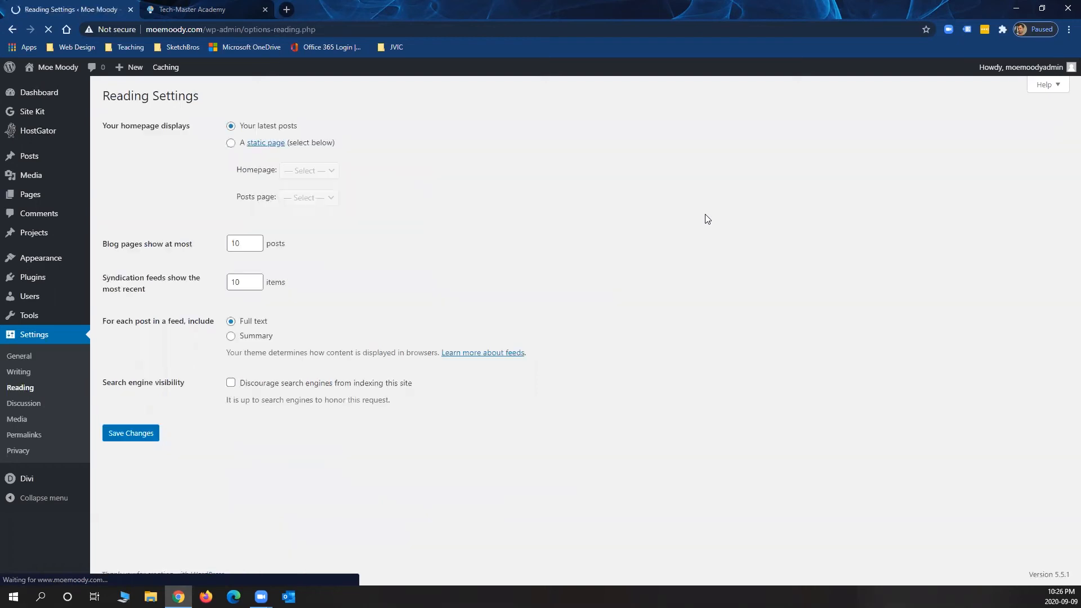
pyautogui.click(147, 29)
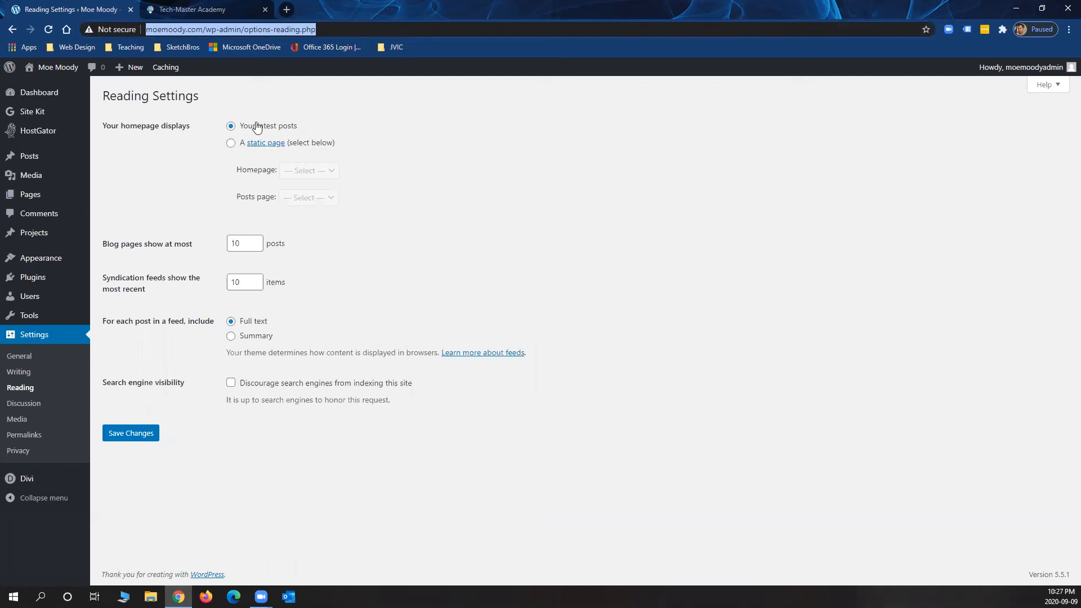
pyautogui.click(231, 144)
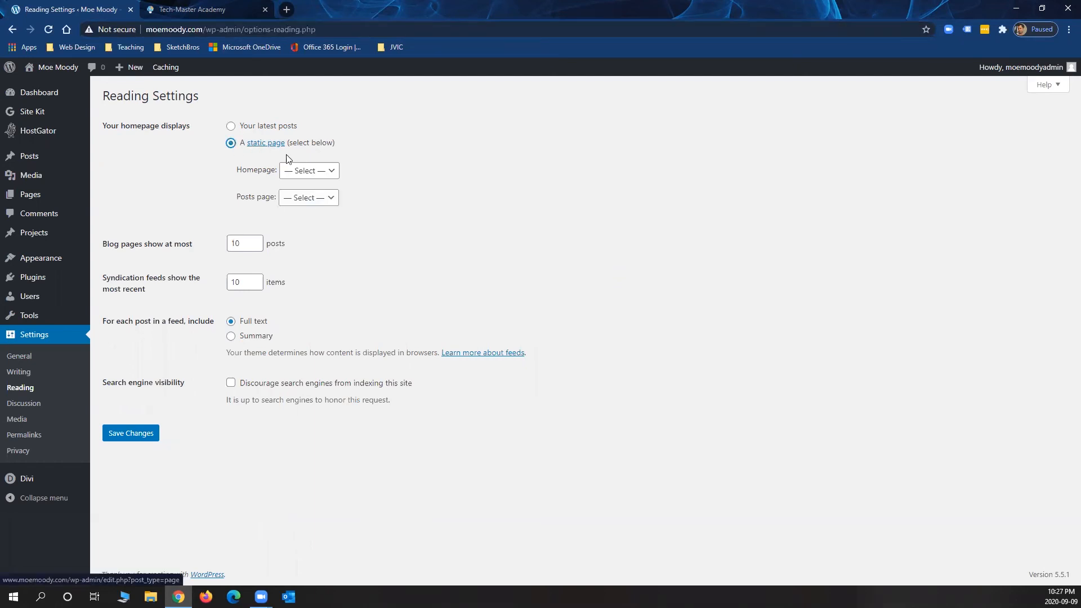
pyautogui.click(320, 173)
pyautogui.click(316, 196)
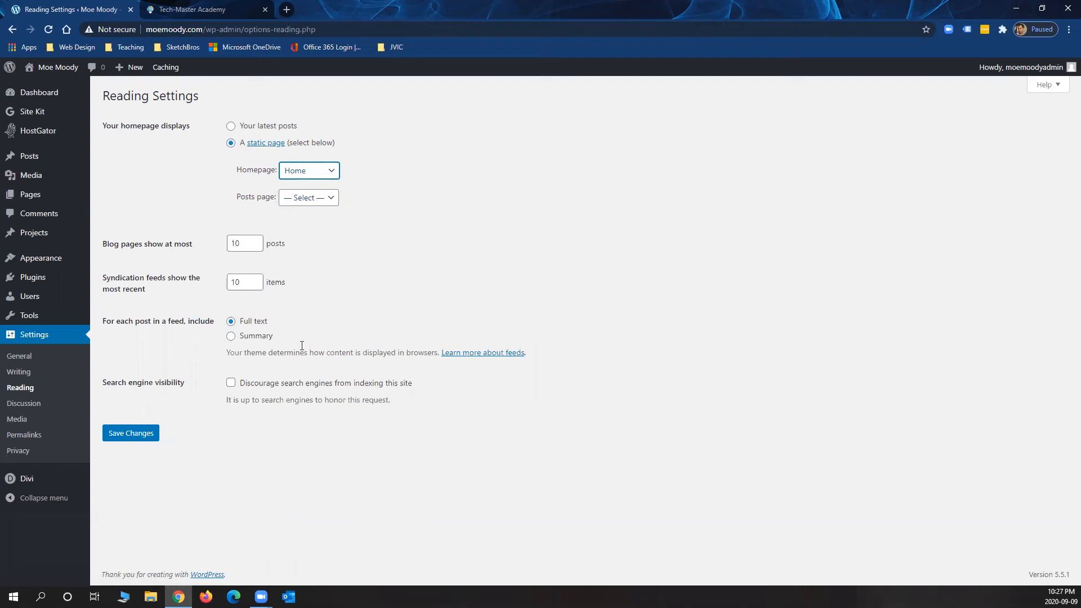
pyautogui.click(145, 435)
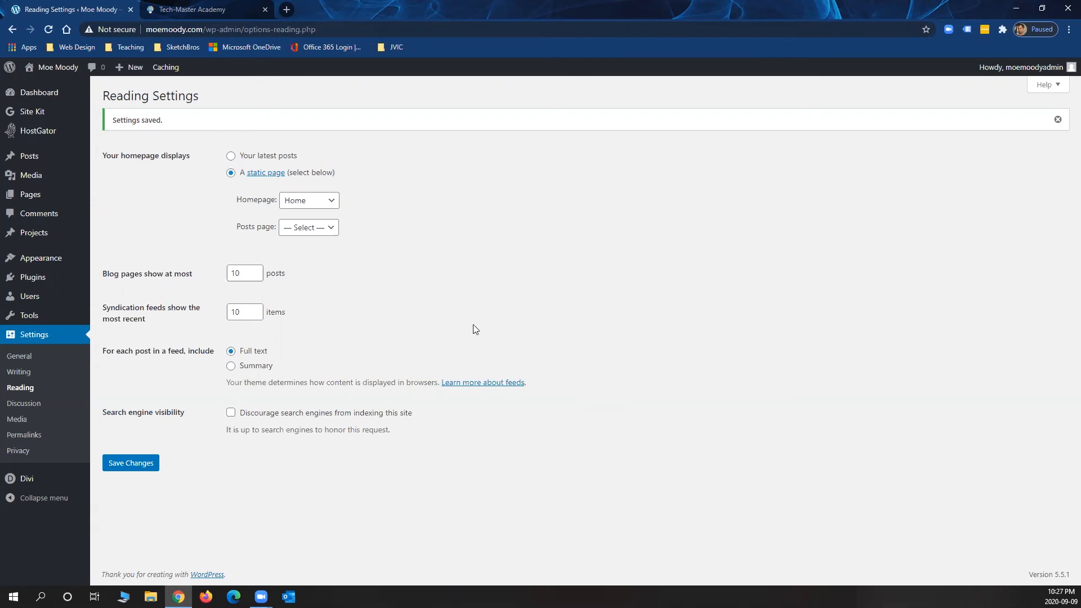
# - In the permalink settings, choose the Post name structure and save the changes
pyautogui.click(23, 436)
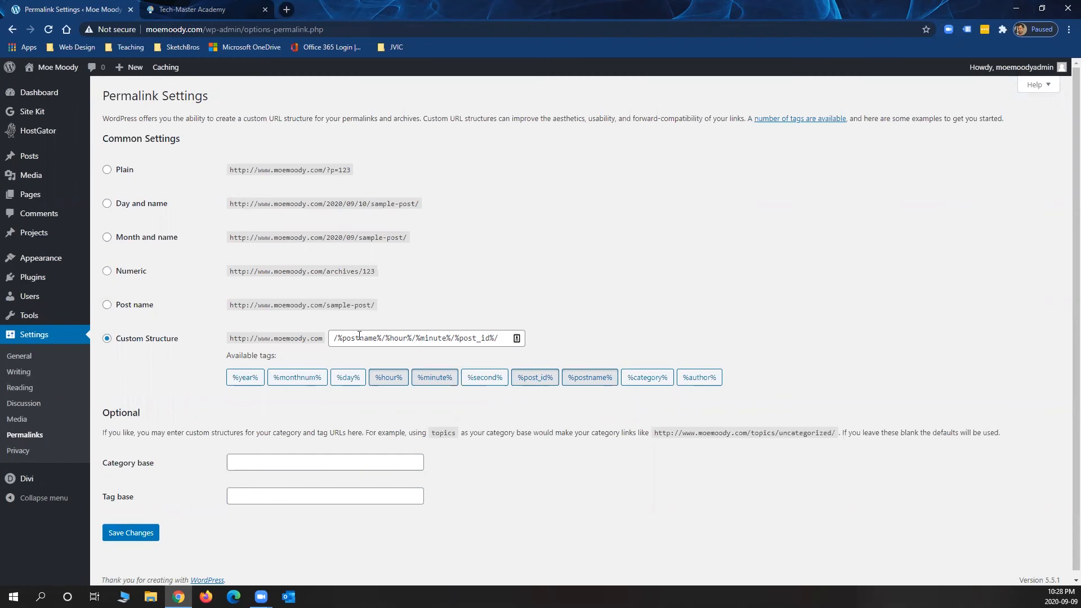
pyautogui.click(107, 307)
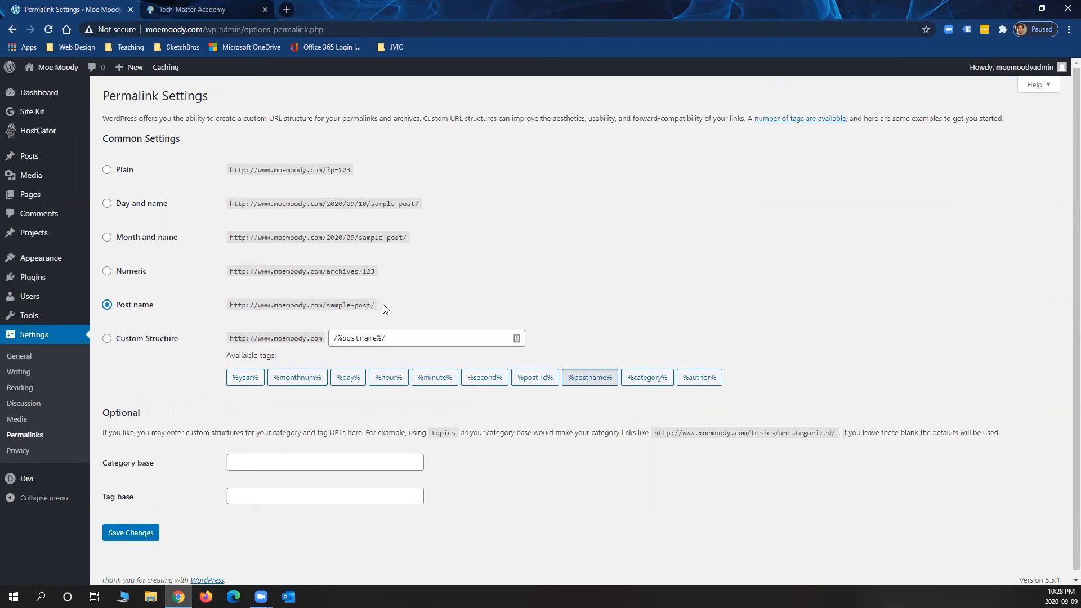
pyautogui.click(134, 532)
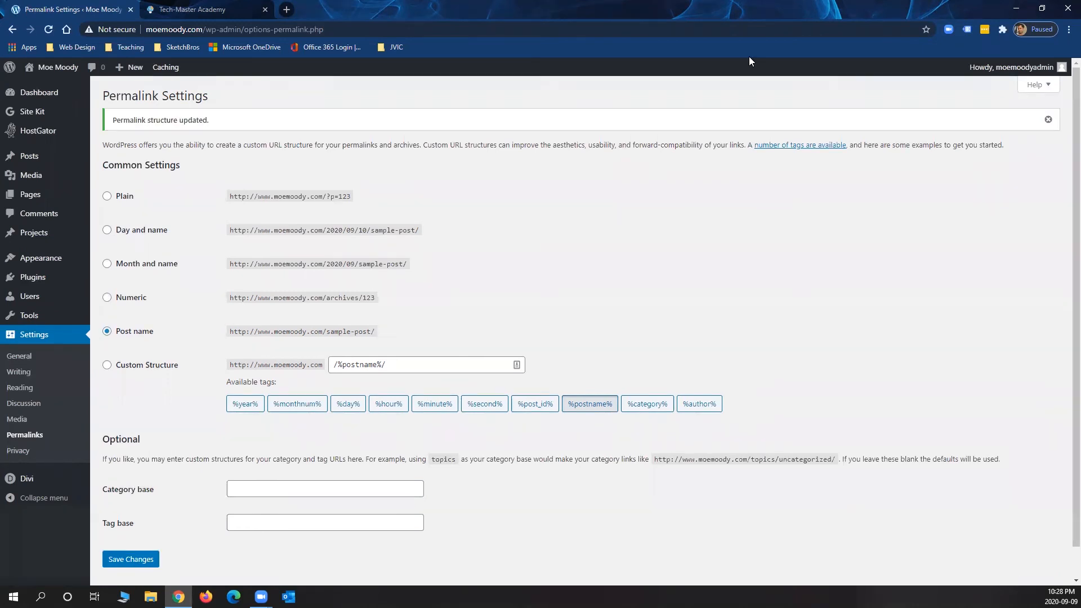
# - Open the Home page for editing and switch it to the Divi Builder
pyautogui.moveTo(29, 156)
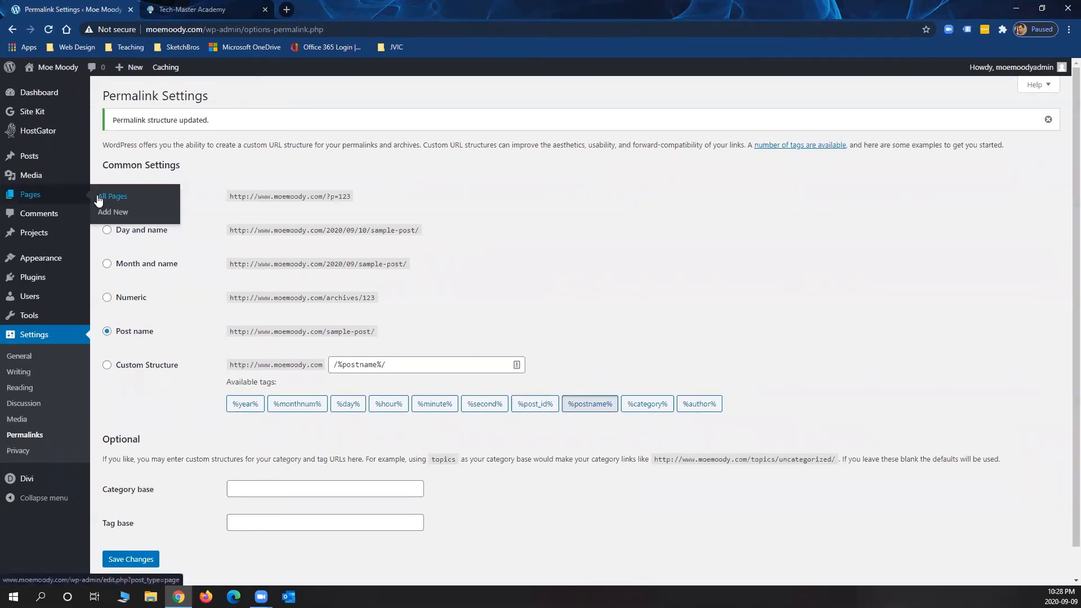
pyautogui.click(113, 196)
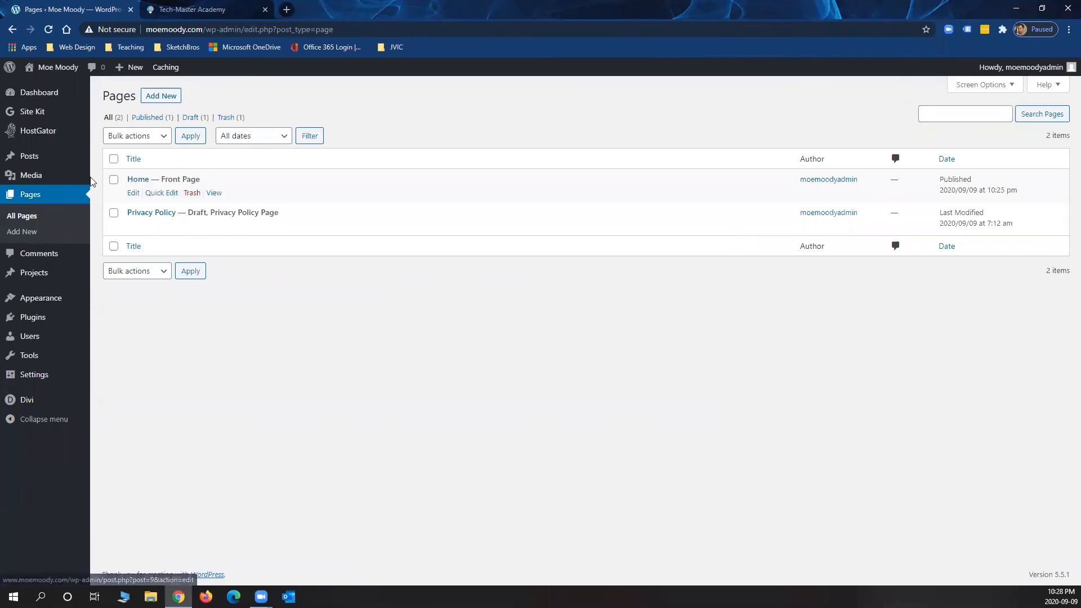
pyautogui.click(133, 194)
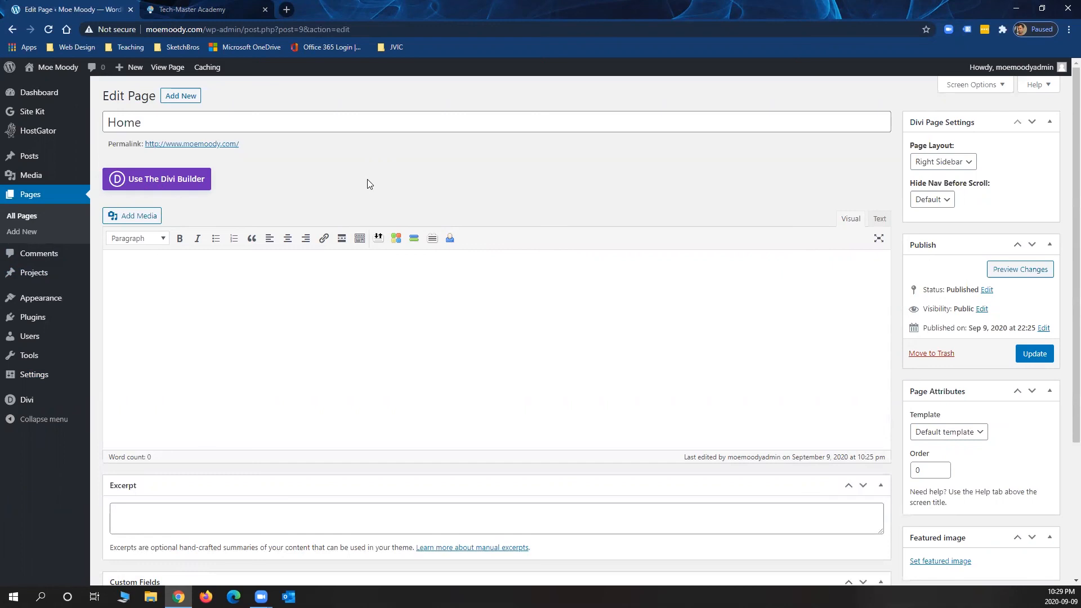
pyautogui.click(197, 187)
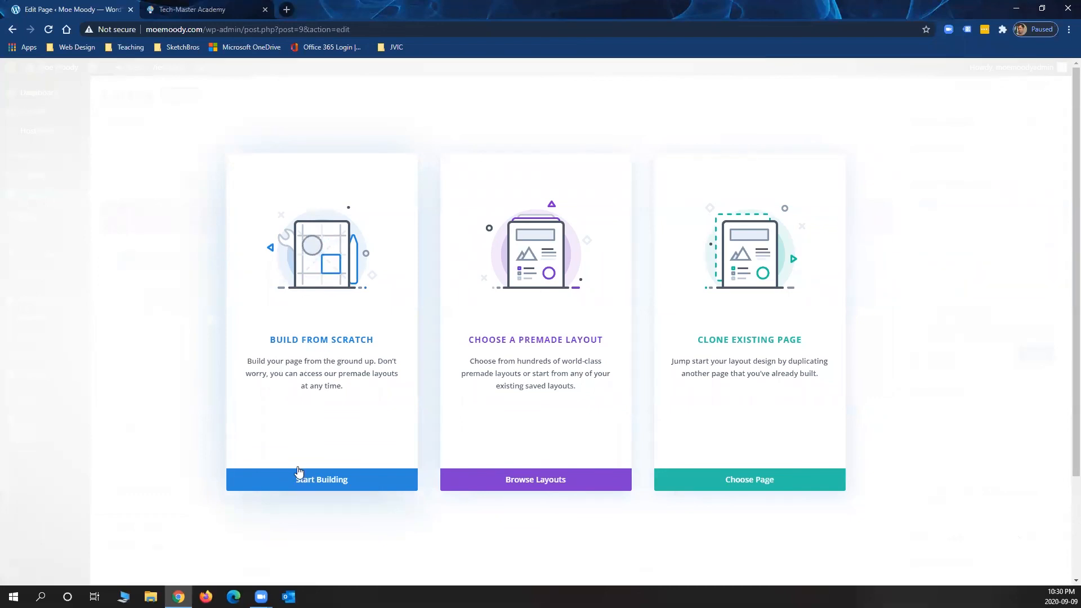
pyautogui.rightClick(311, 505)
pyautogui.click(293, 523)
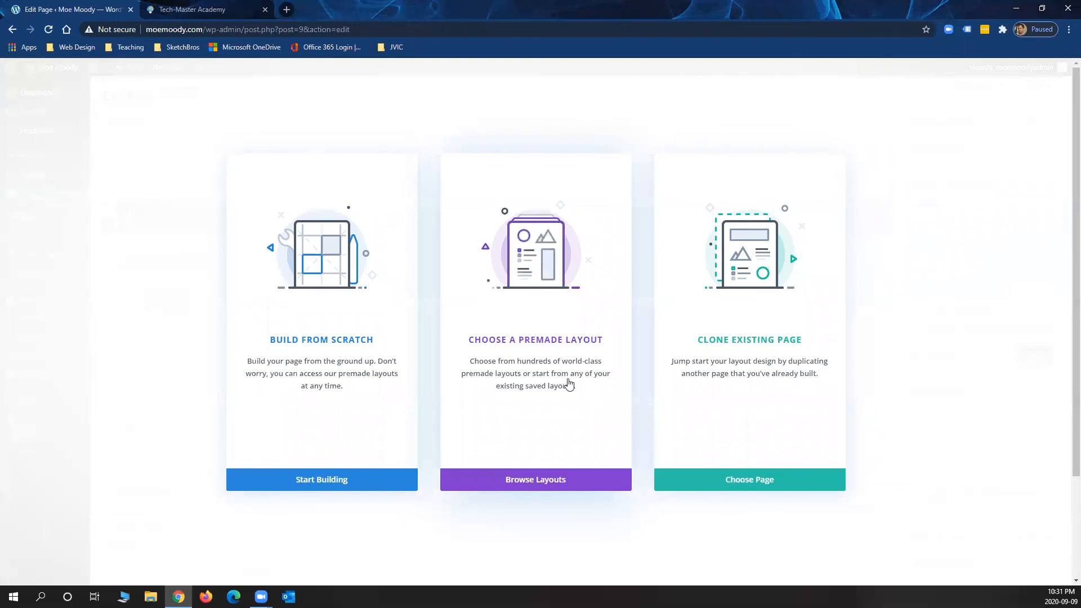
# - Browse the premade Divi layouts and open the Simple layout pack
pyautogui.click(540, 480)
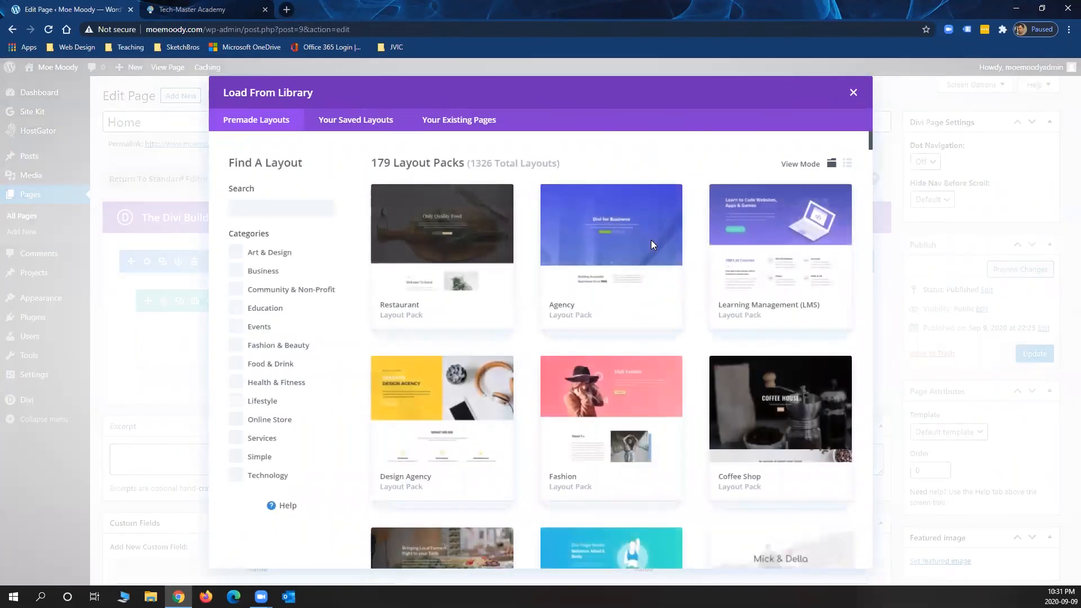
pyautogui.scroll(-3, 650, 274)
pyautogui.scroll(-5, 651, 275)
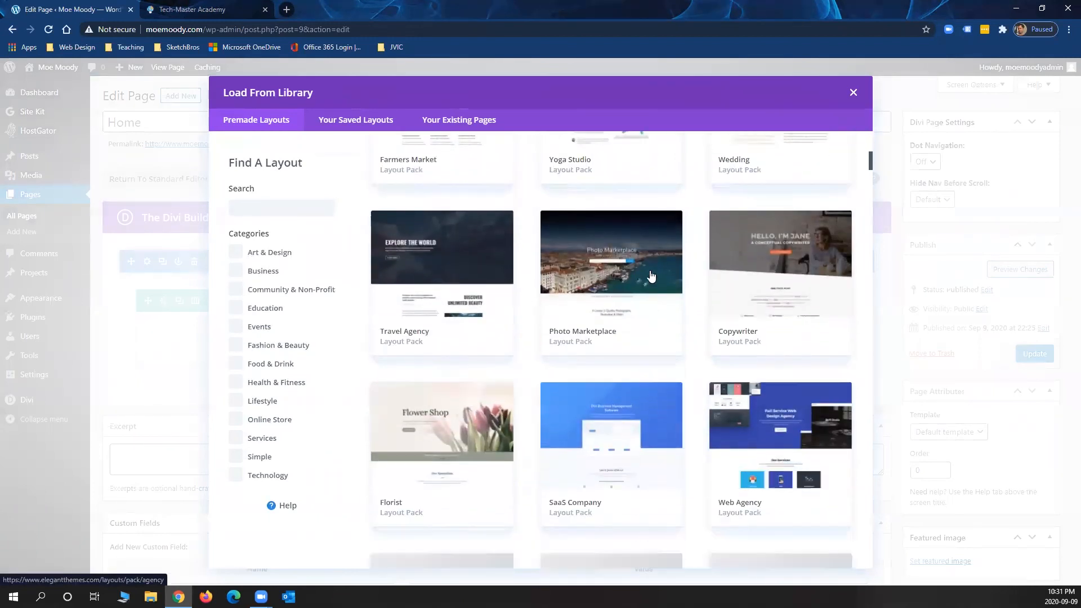
pyautogui.scroll(-1, 650, 275)
pyautogui.scroll(-3, 634, 300)
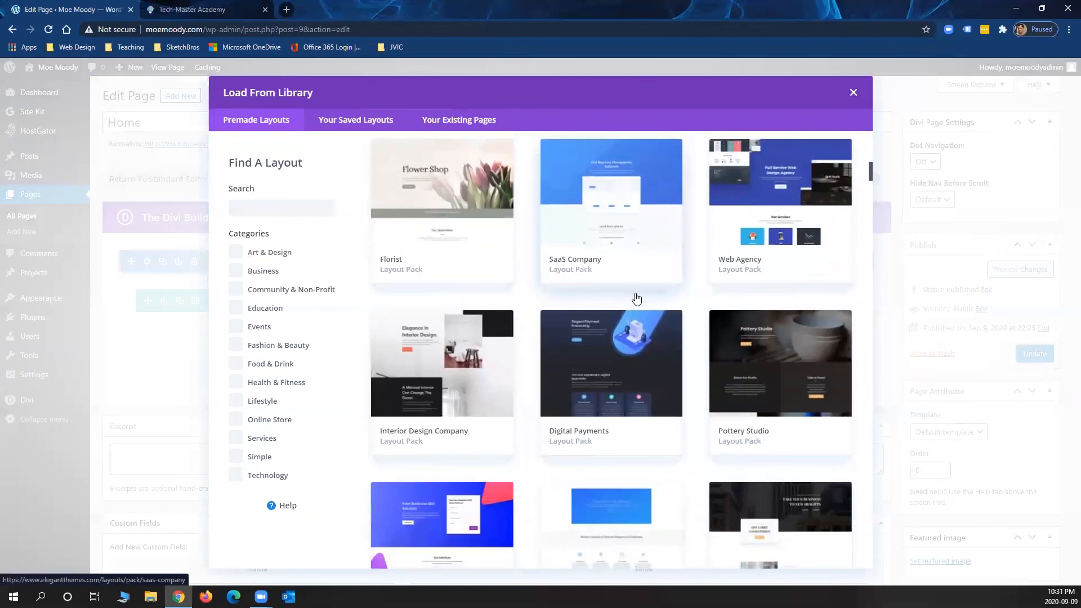
pyautogui.scroll(-1, 699, 325)
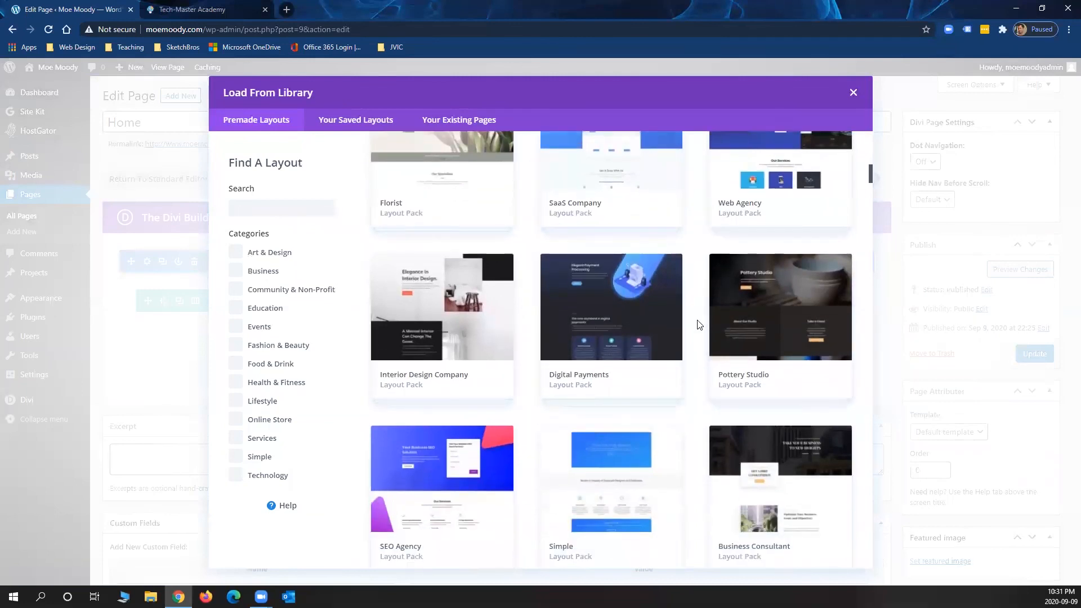
pyautogui.scroll(-1, 699, 325)
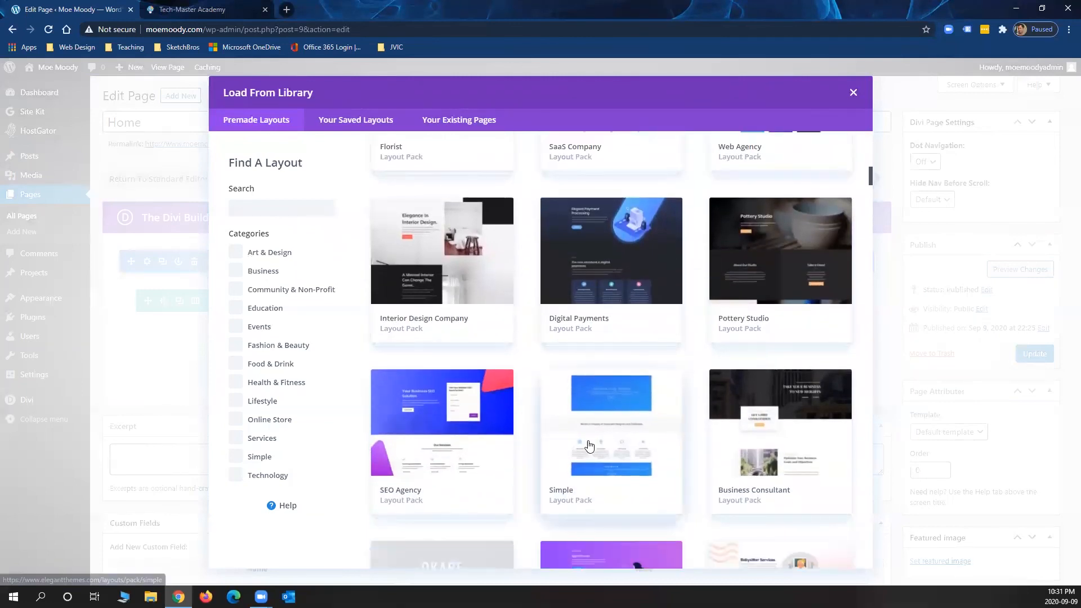
pyautogui.click(606, 446)
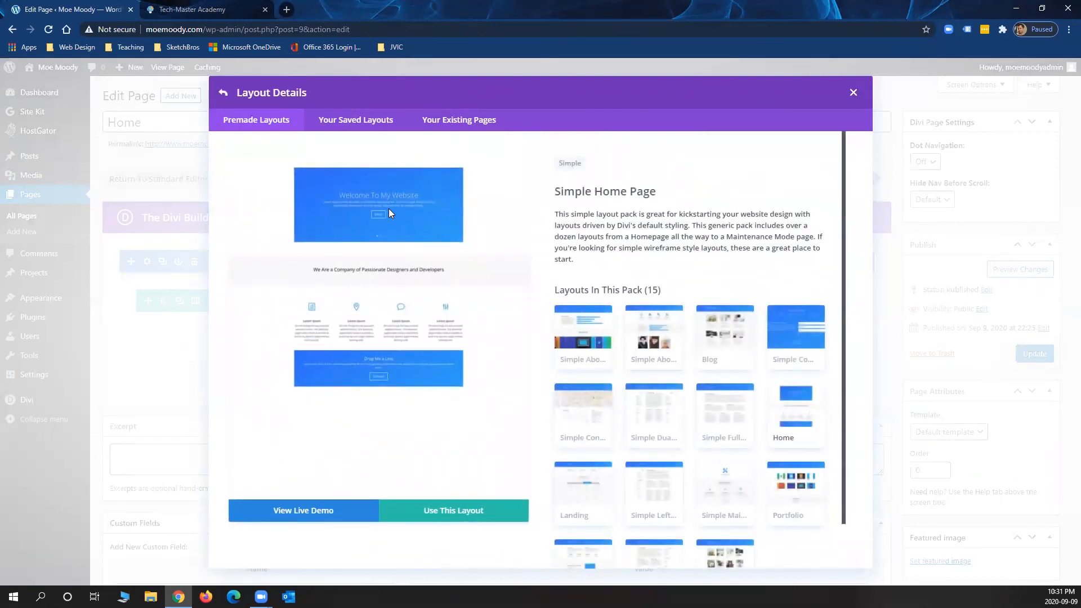
# - Preview the pack's About Me, About Us and Coming Soon layouts, then load the Simple Project Page layout into the Home page
pyautogui.click(587, 345)
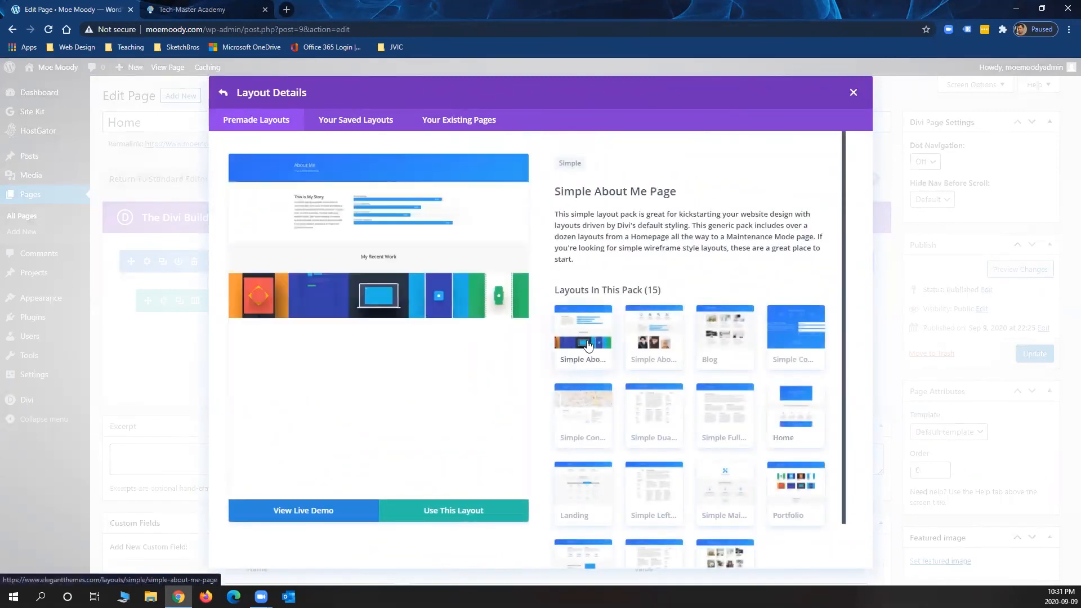
pyautogui.click(657, 345)
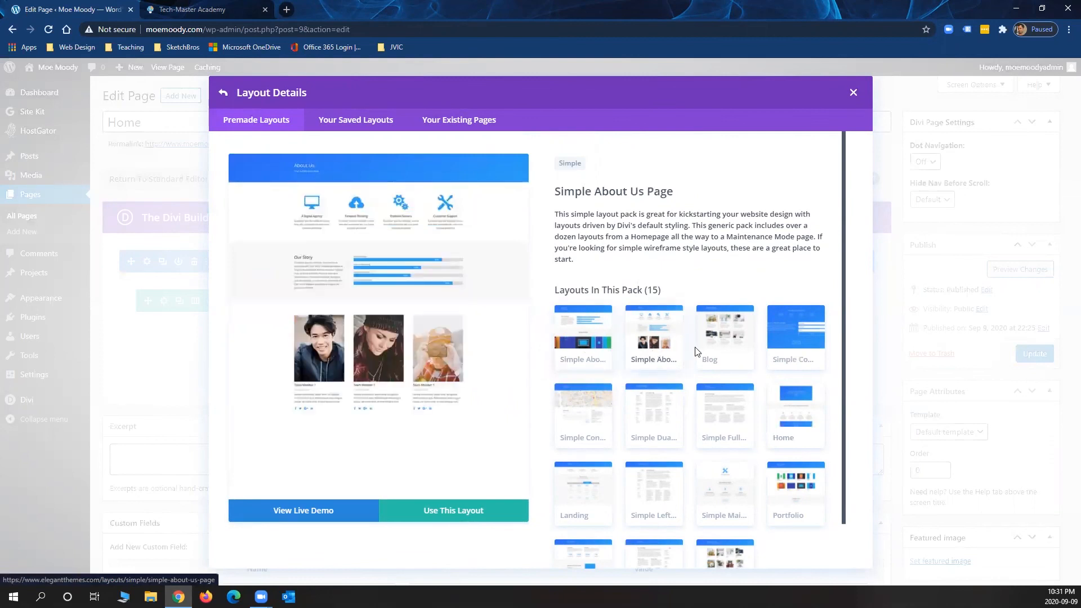
pyautogui.click(791, 345)
pyautogui.scroll(-1, 733, 432)
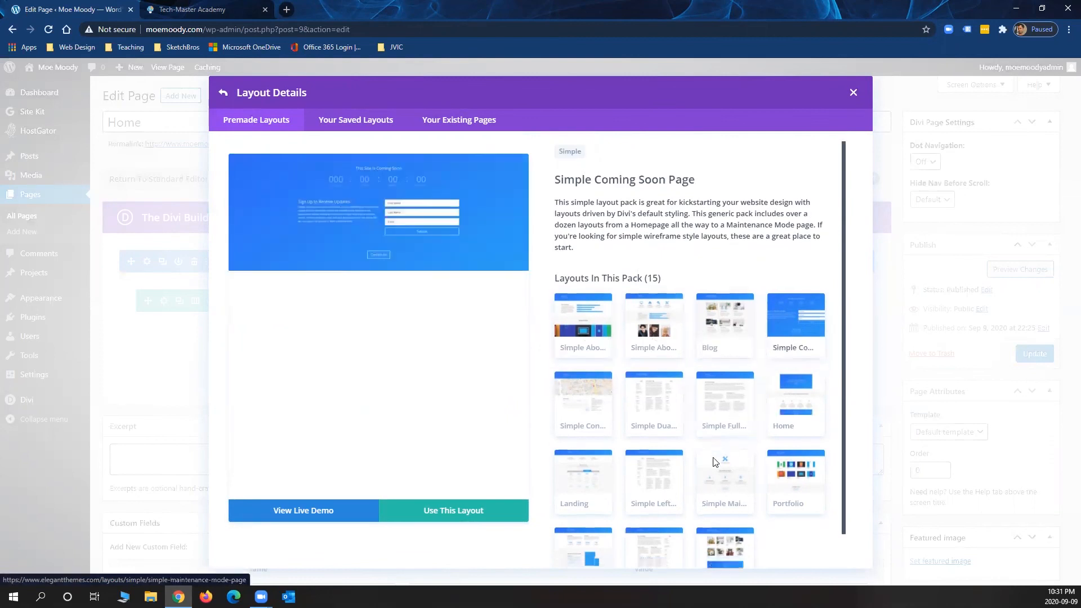
pyautogui.click(589, 517)
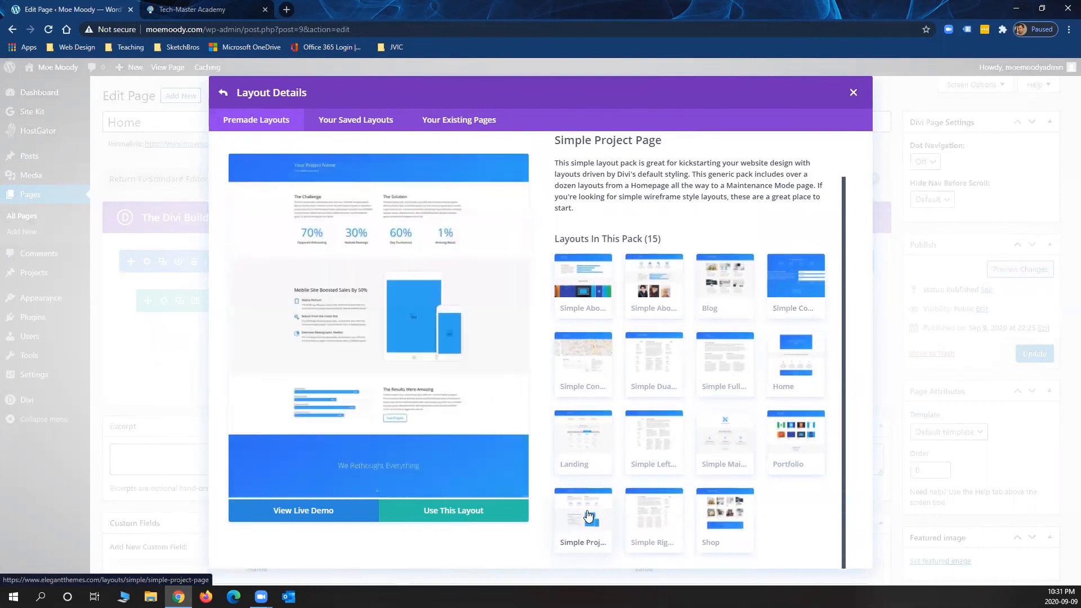
pyautogui.click(459, 516)
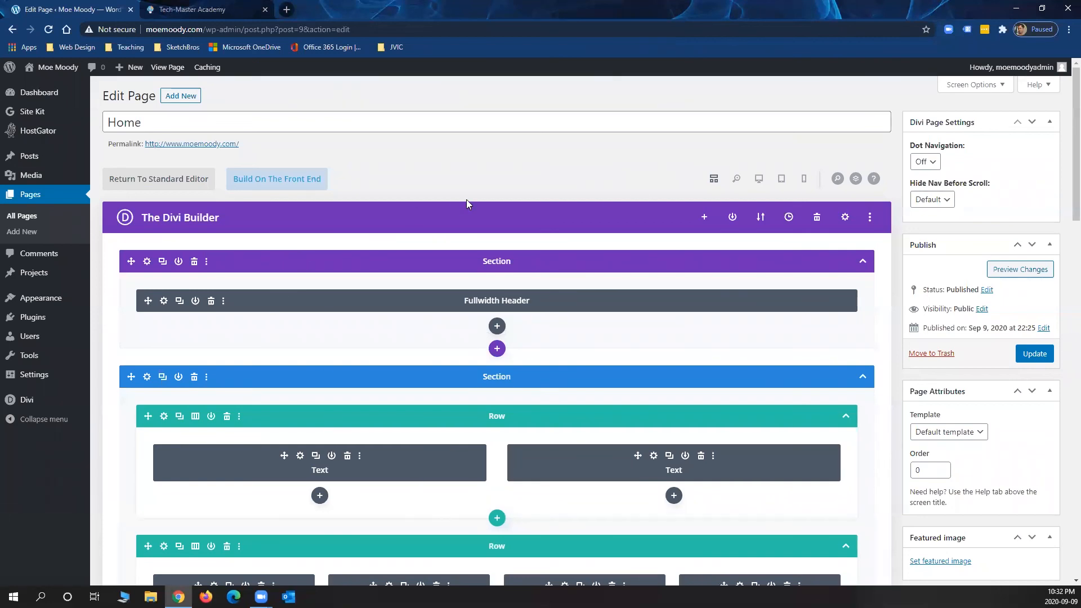
# - Review the loaded sections, rows and modules of the Home page and update the page
pyautogui.scroll(-20, 519, 226)
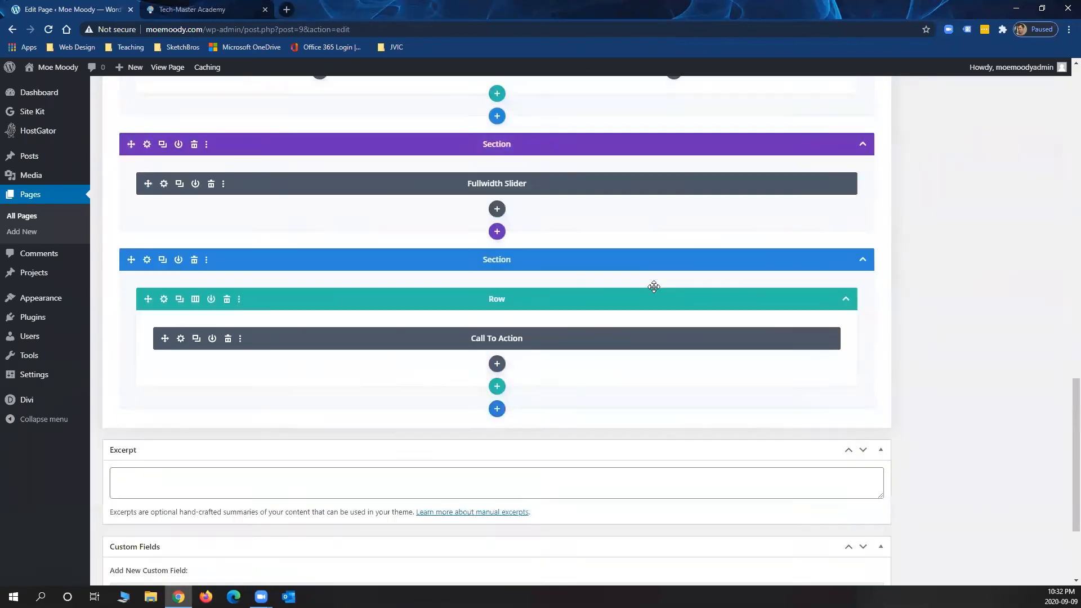
pyautogui.scroll(15, 645, 287)
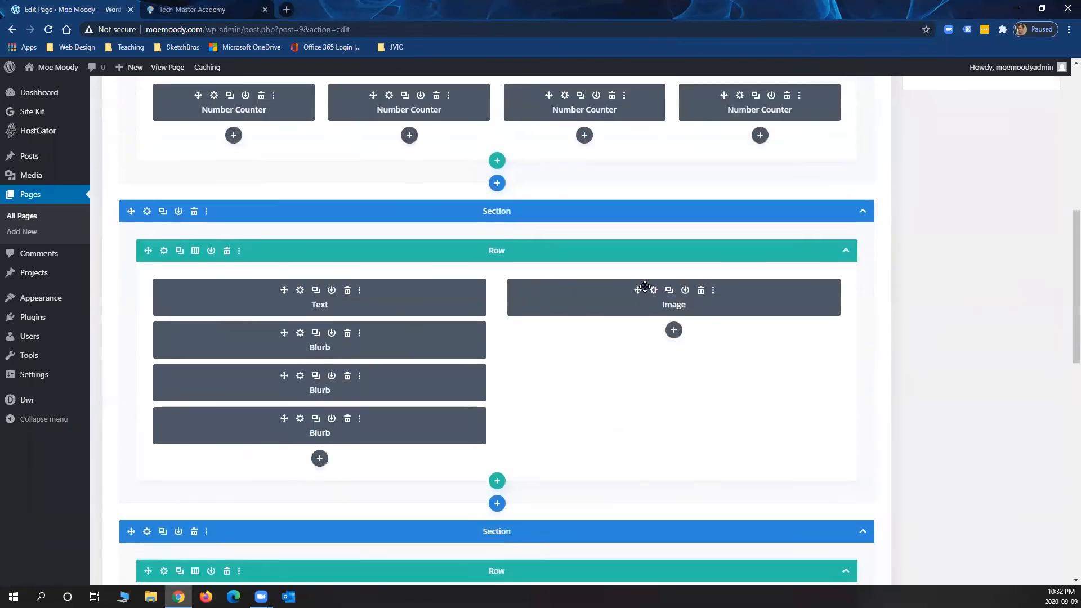
pyautogui.scroll(10, 645, 287)
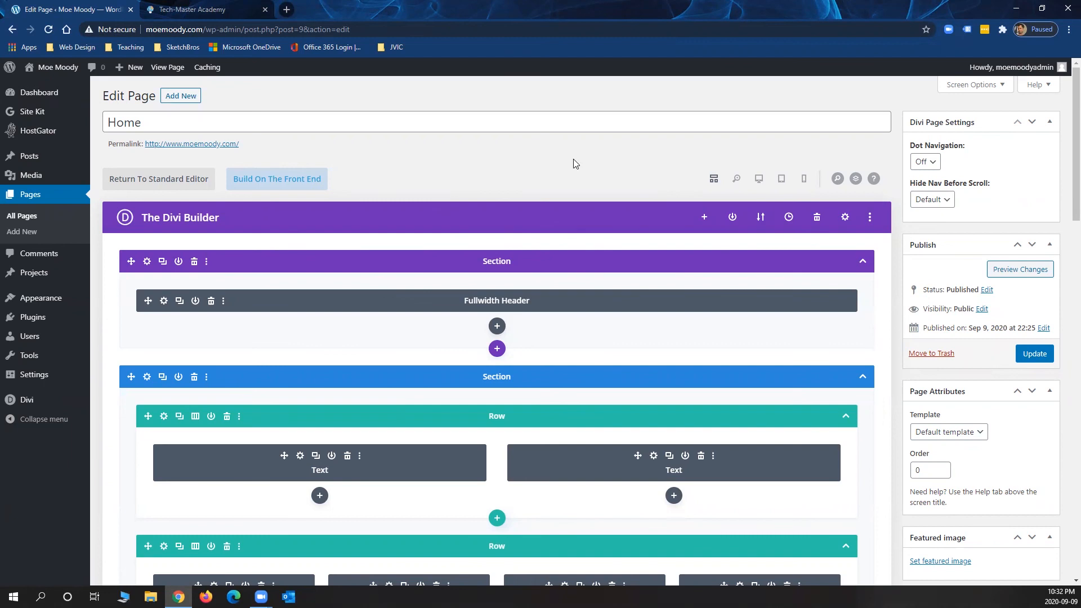
pyautogui.click(1046, 354)
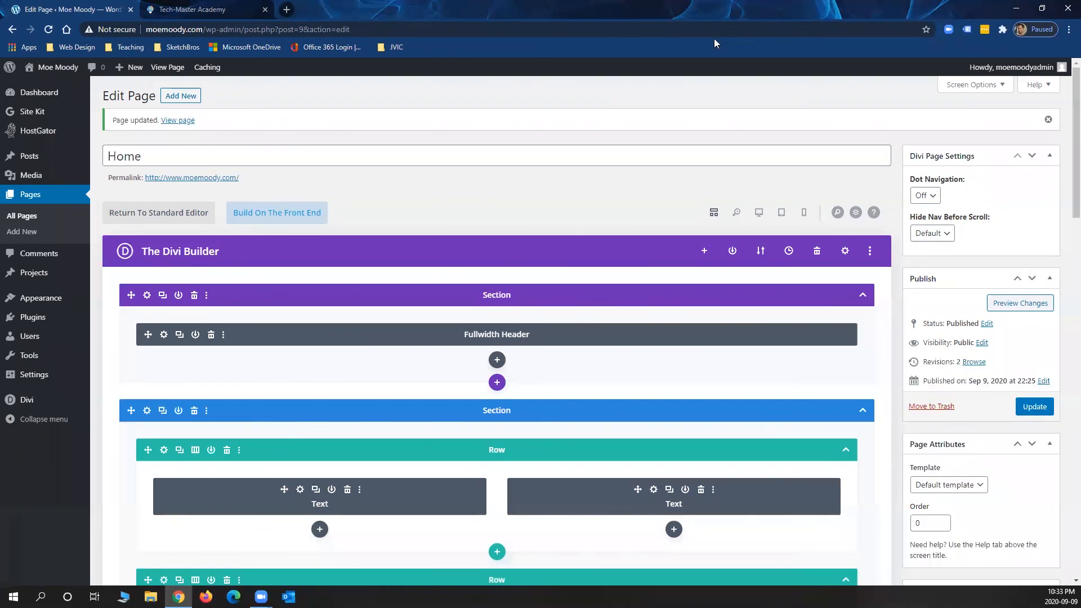
# - Open the Home page in the front-end visual builder and examine the layout from header to lower sections
pyautogui.click(273, 213)
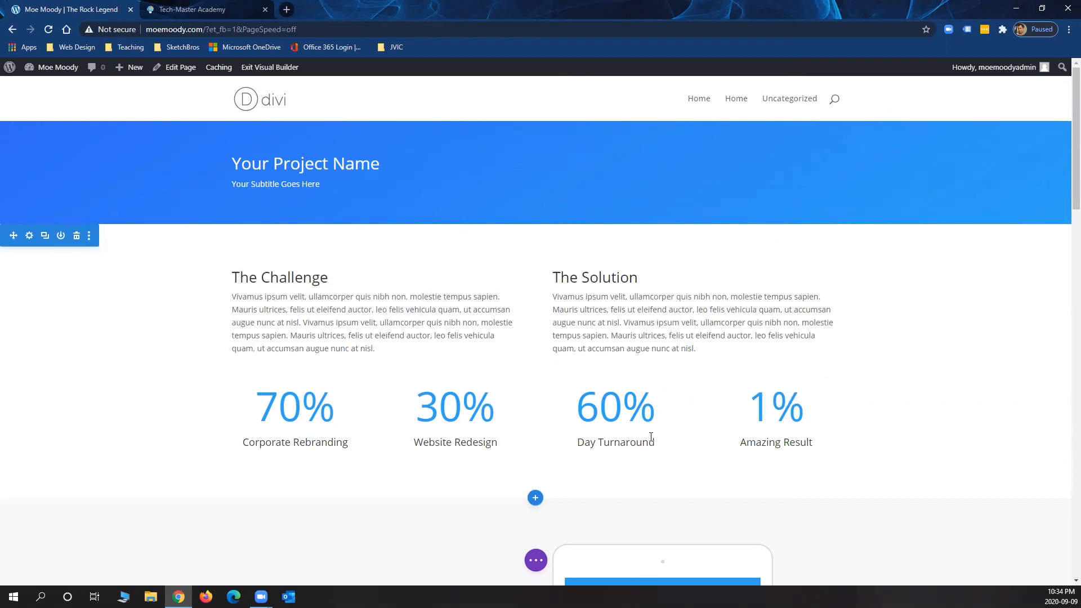
pyautogui.scroll(-4, 602, 359)
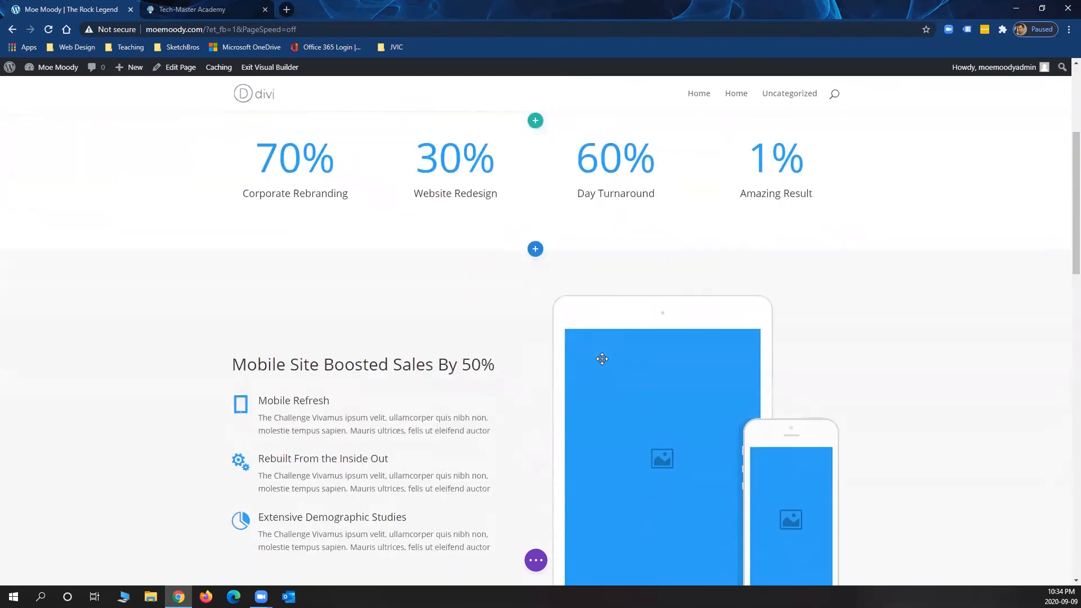
pyautogui.scroll(-8, 602, 358)
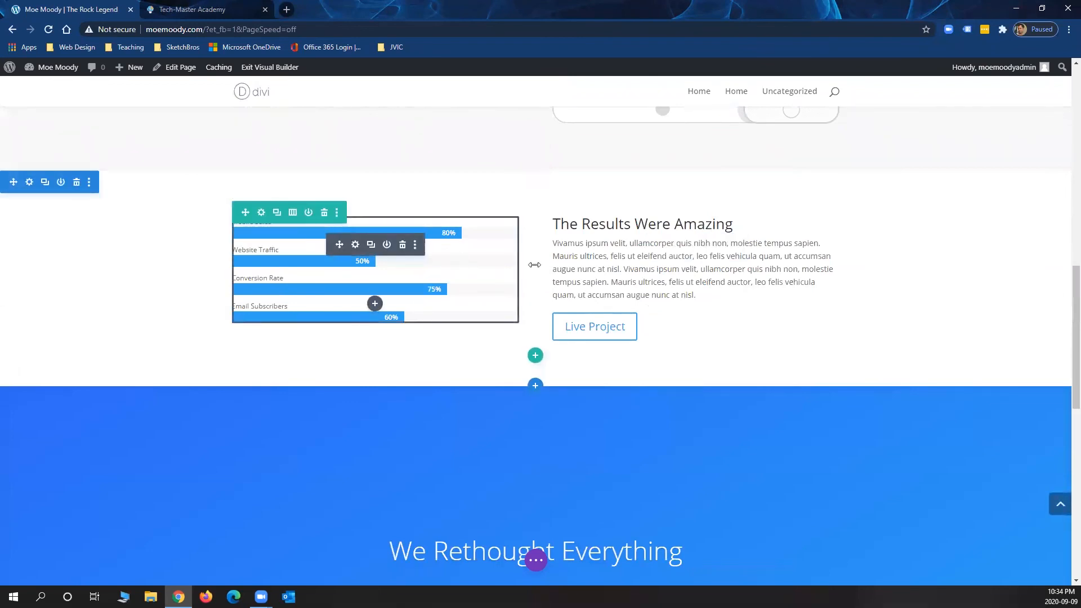
pyautogui.scroll(15, 595, 266)
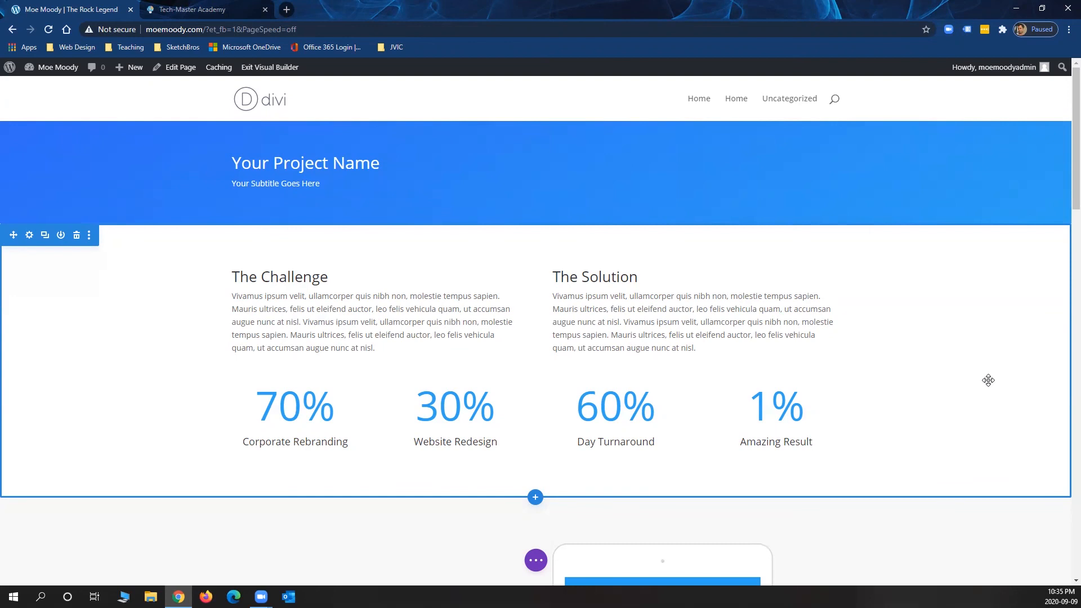
pyautogui.moveTo(988, 381); pyautogui.dragTo(326, 67)
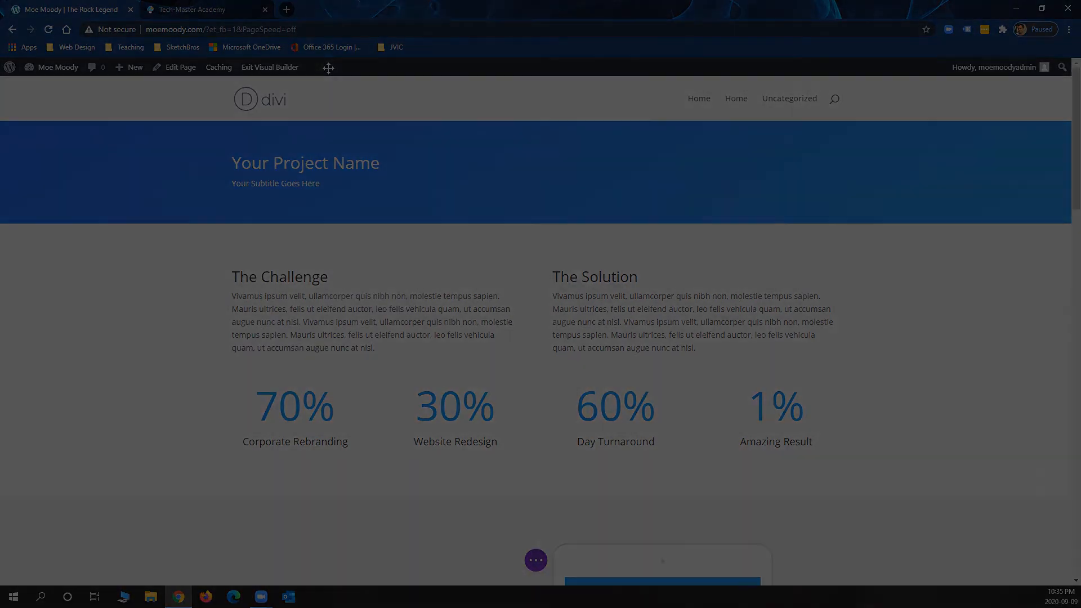